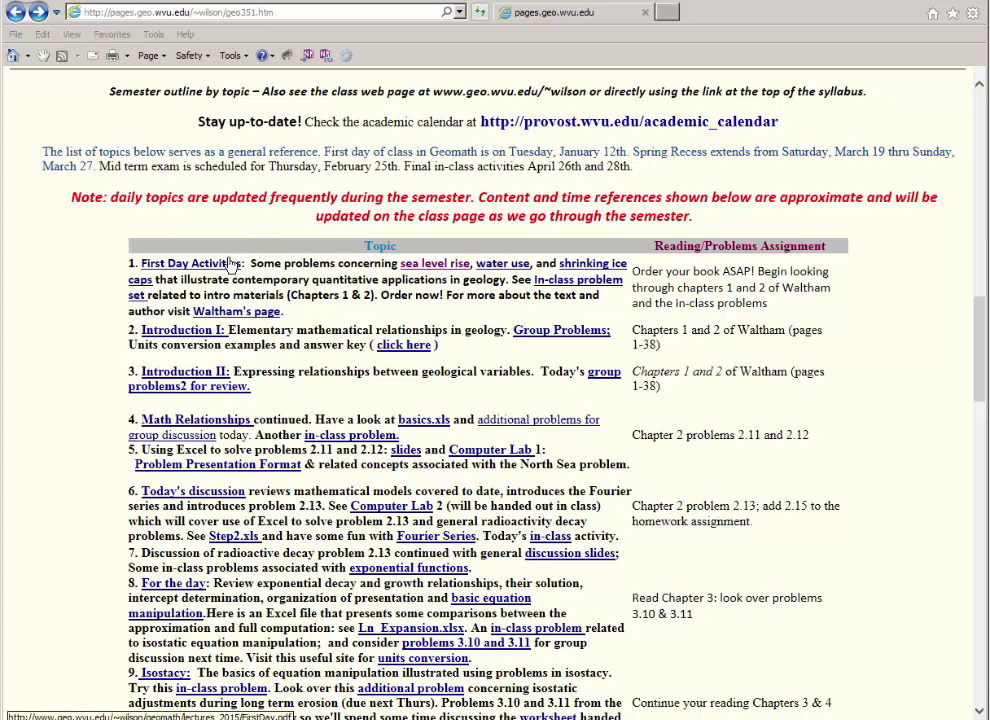
# - Open the sea level rise document from the class topics list, view the Grand Isle plot, and return to the list
pyautogui.click(428, 270)
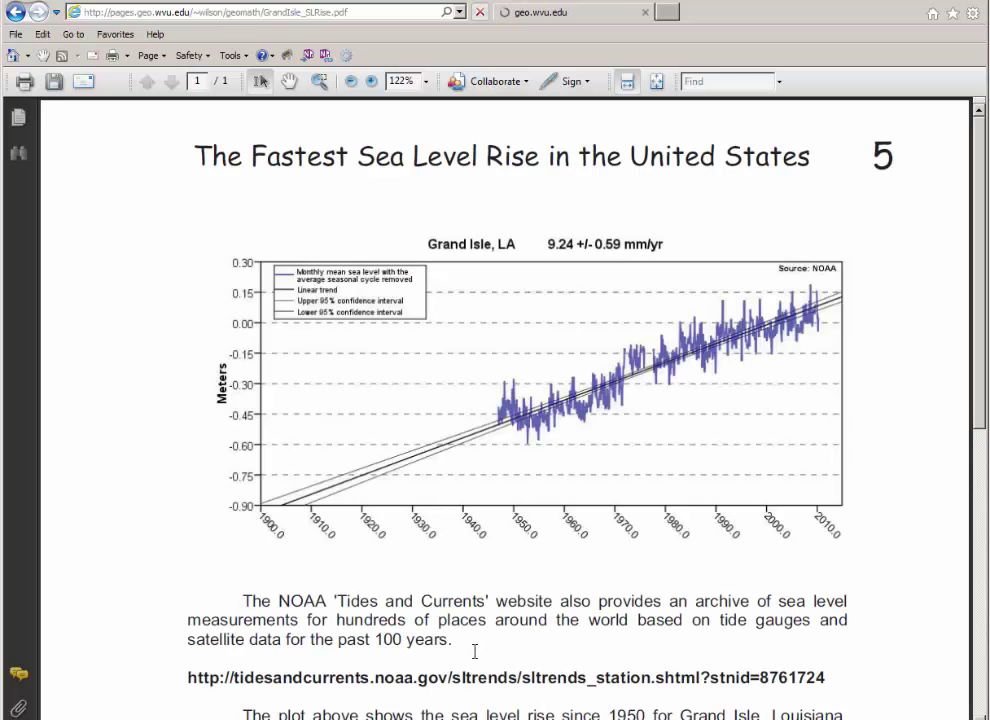
pyautogui.click(16, 13)
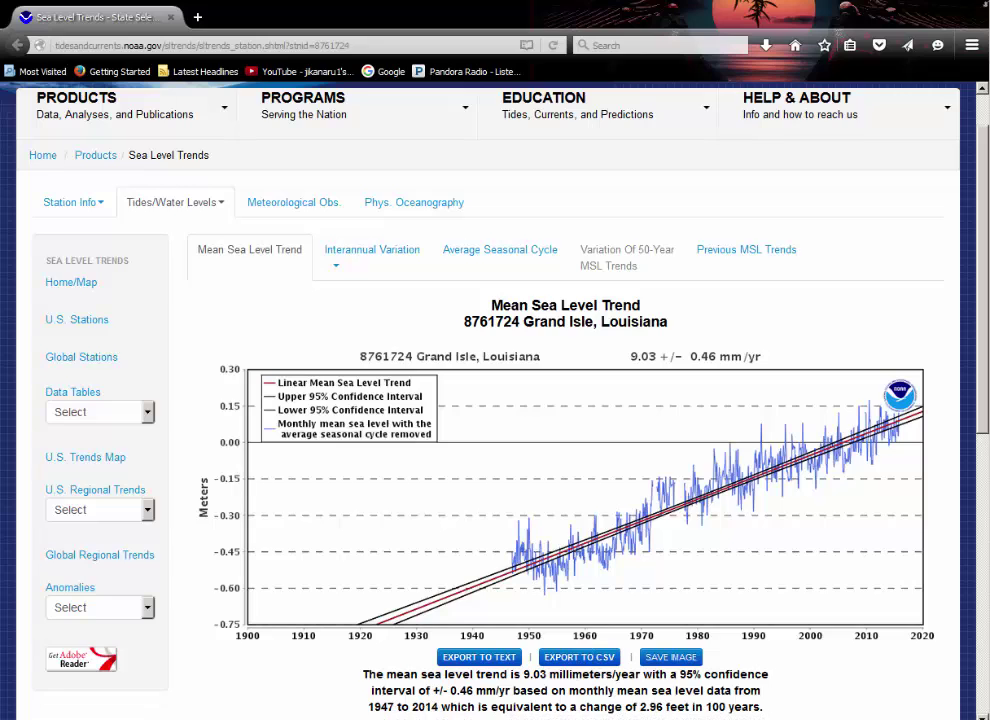
# - Switch to the Excel workbook and examine the full span of monthly sea level records on ForClass against the NOAA Grand Isle trend plot
pyautogui.hotkey('alt', 'Tab')
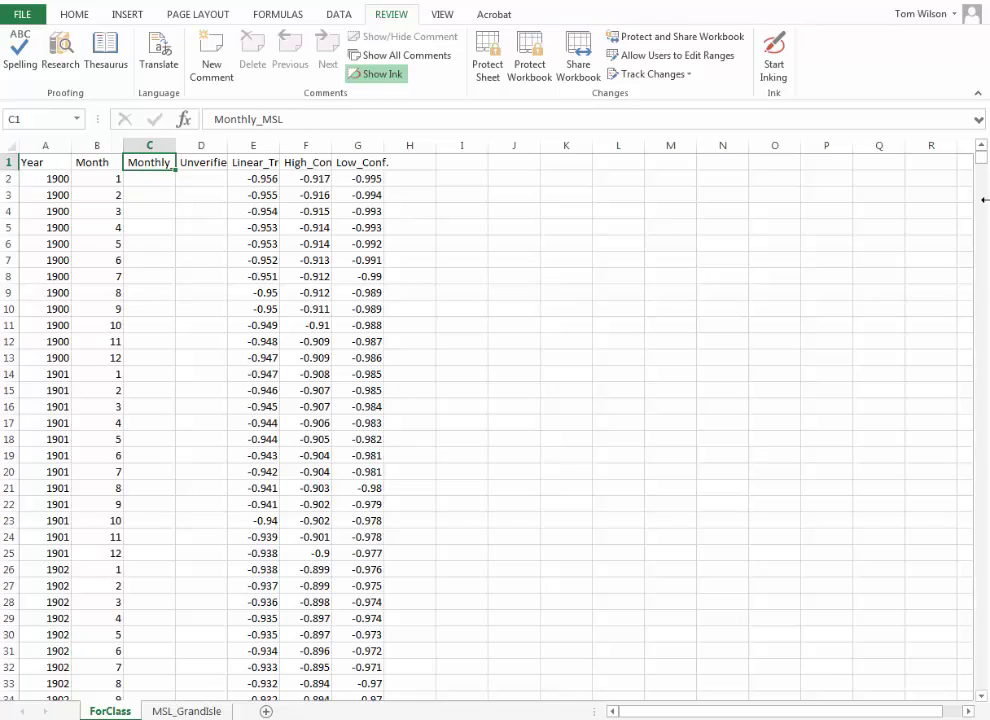
pyautogui.moveTo(980, 163); pyautogui.dragTo(963, 371)
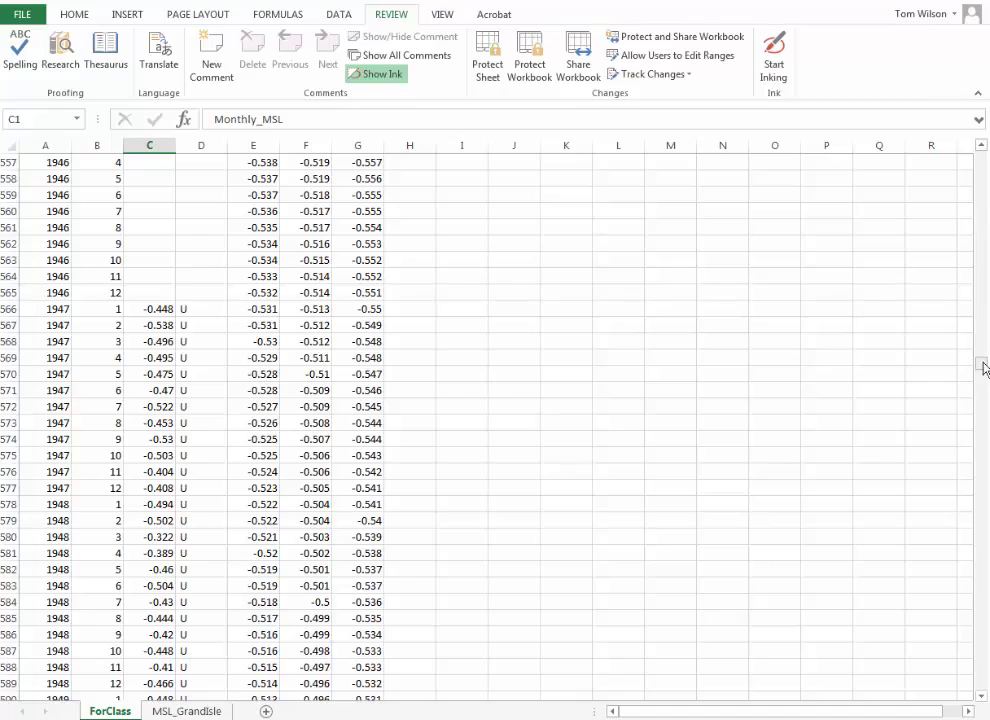
pyautogui.moveTo(980, 368); pyautogui.dragTo(977, 672)
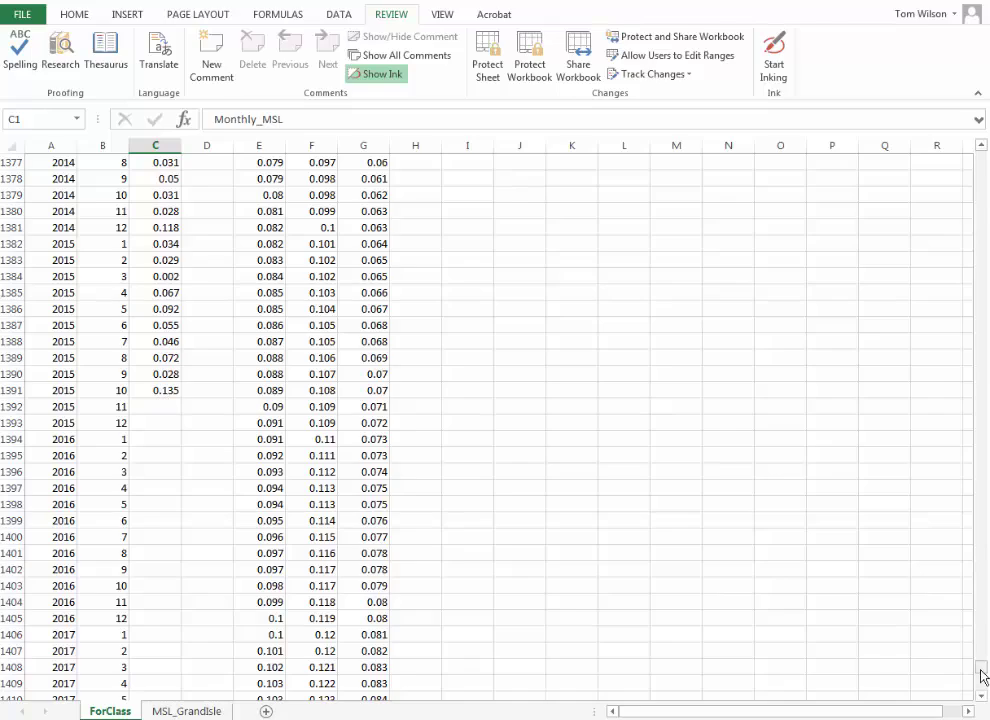
pyautogui.moveTo(980, 676); pyautogui.dragTo(982, 158)
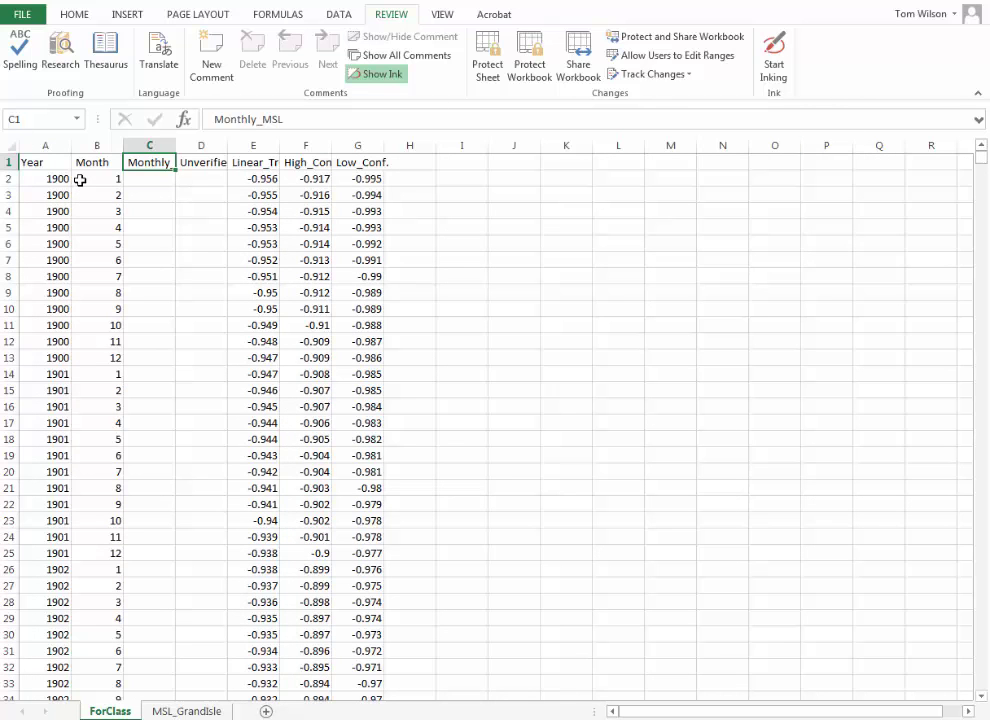
pyautogui.hotkey('alt', 'Tab')
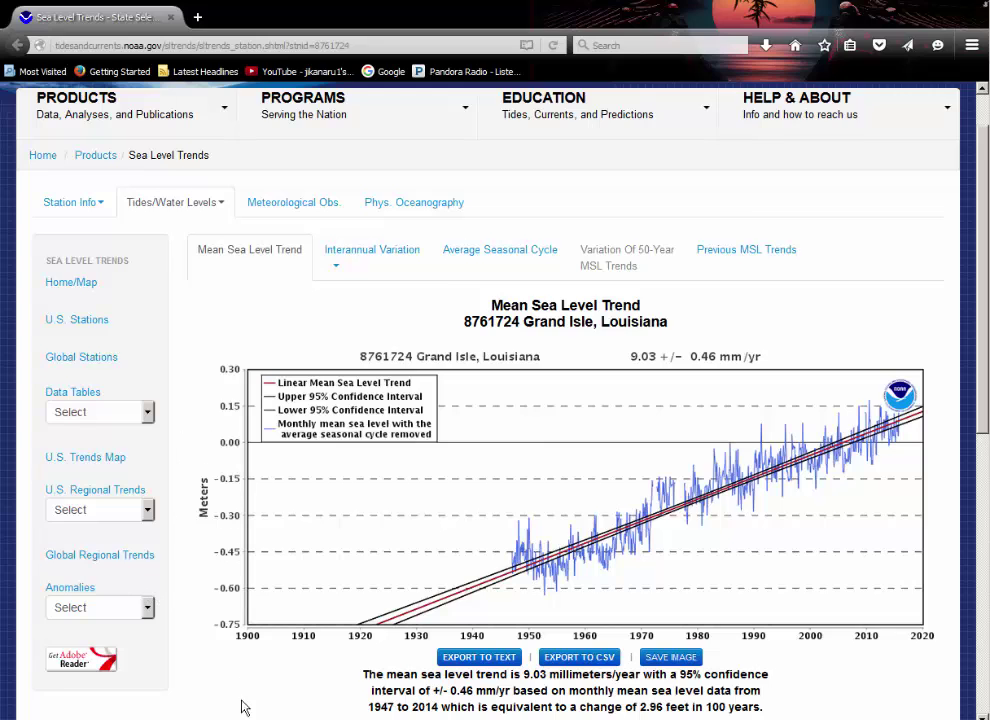
pyautogui.hotkey('alt', 'Tab')
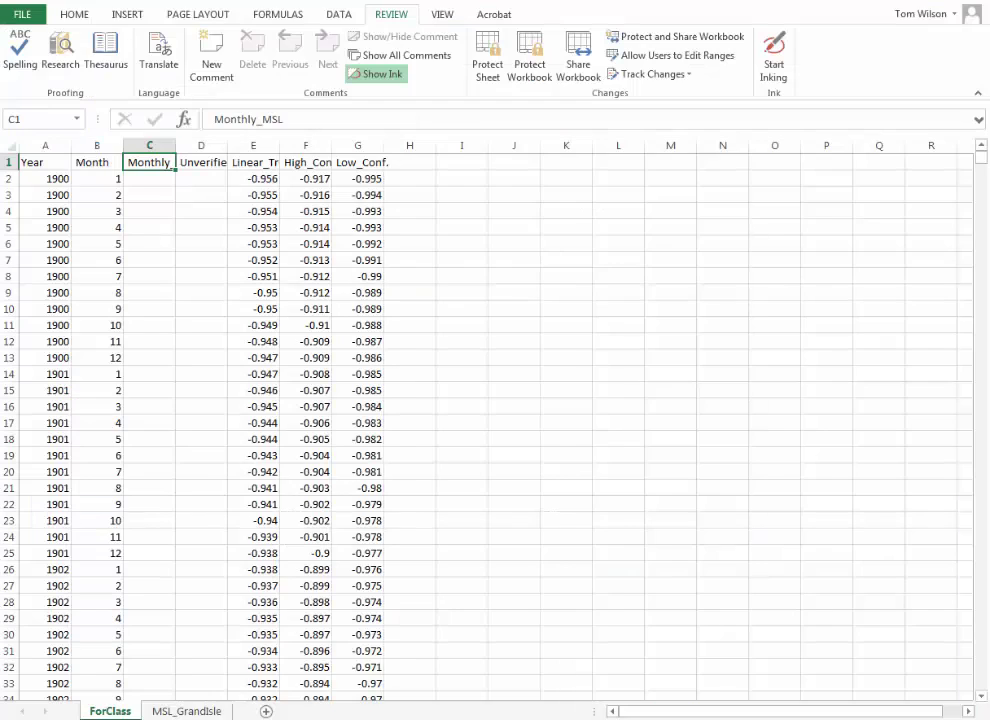
# - Insert a new column before the Month column on the ForClass sheet and title it Time
pyautogui.click(97, 143)
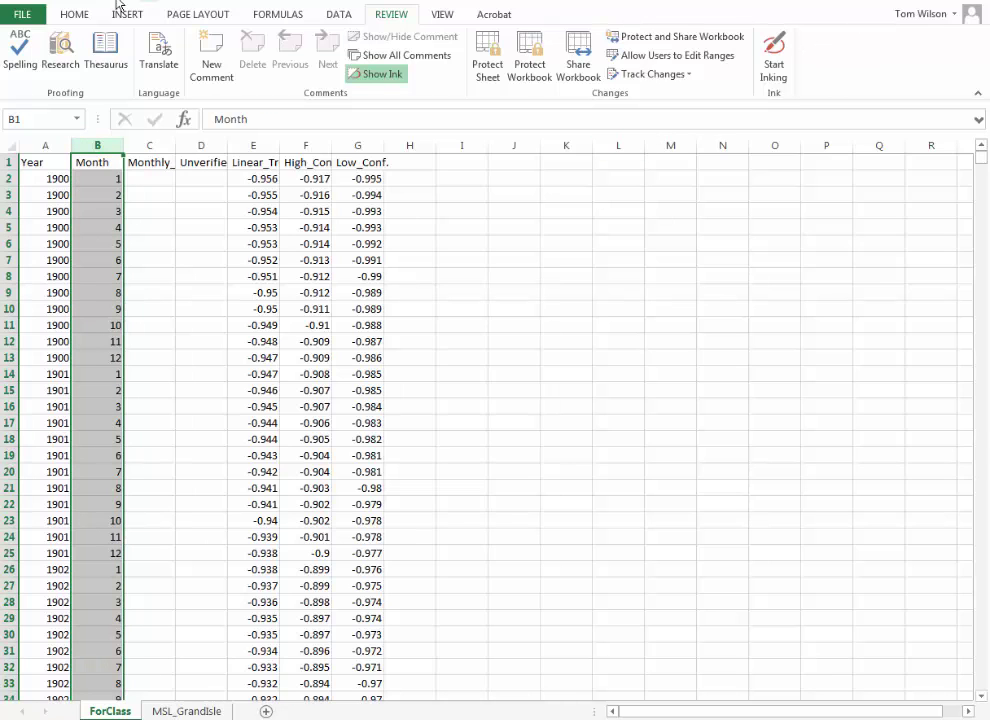
pyautogui.click(74, 14)
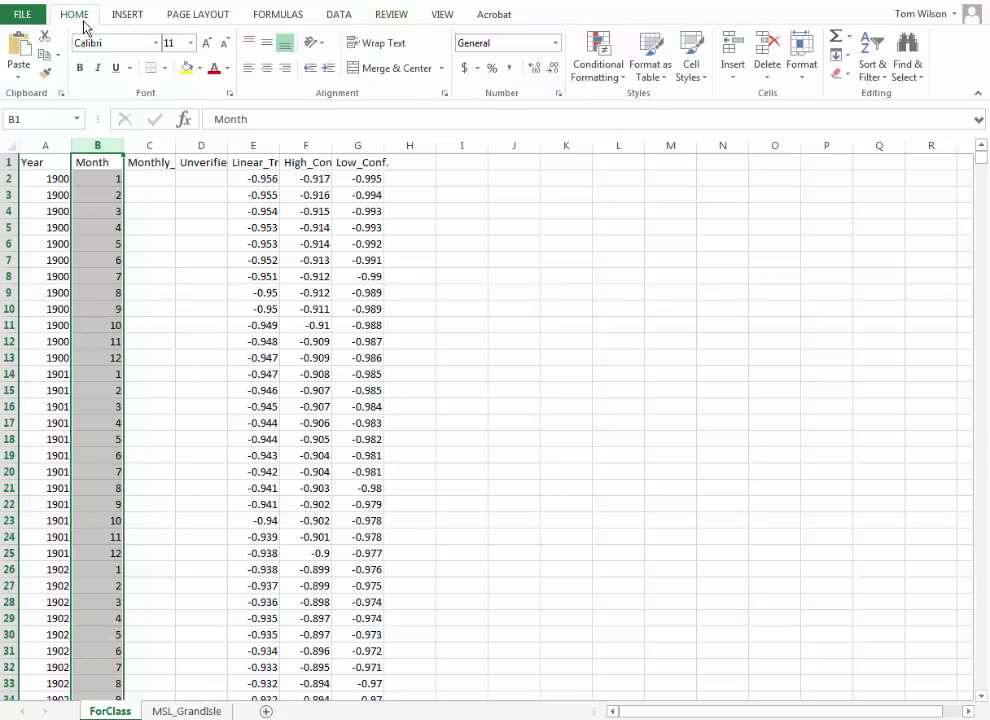
pyautogui.click(733, 62)
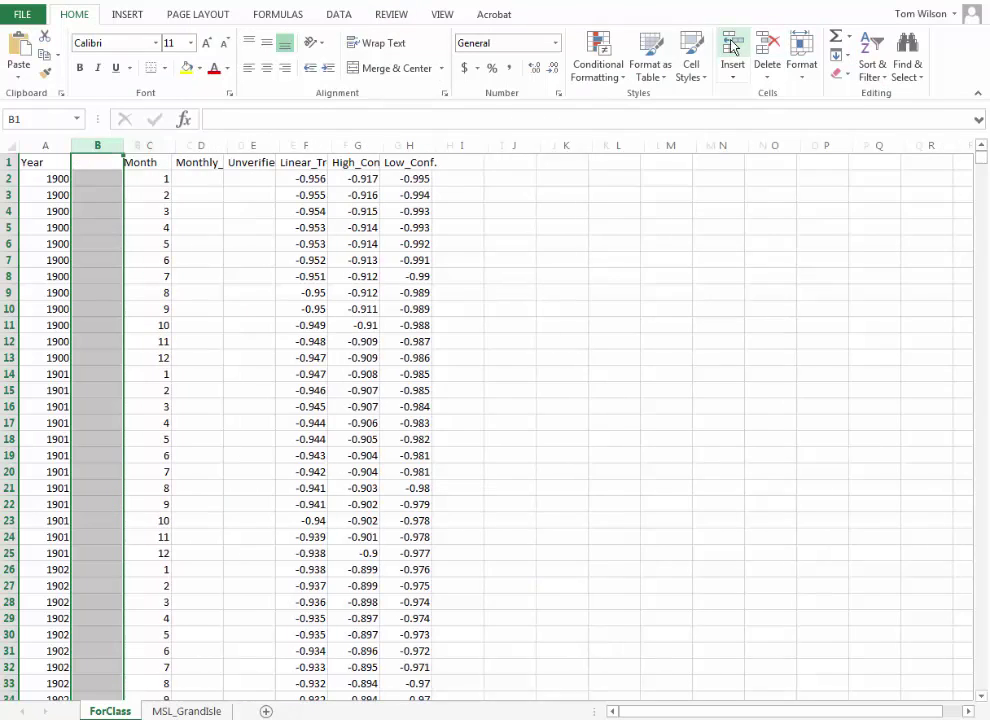
pyautogui.click(80, 161)
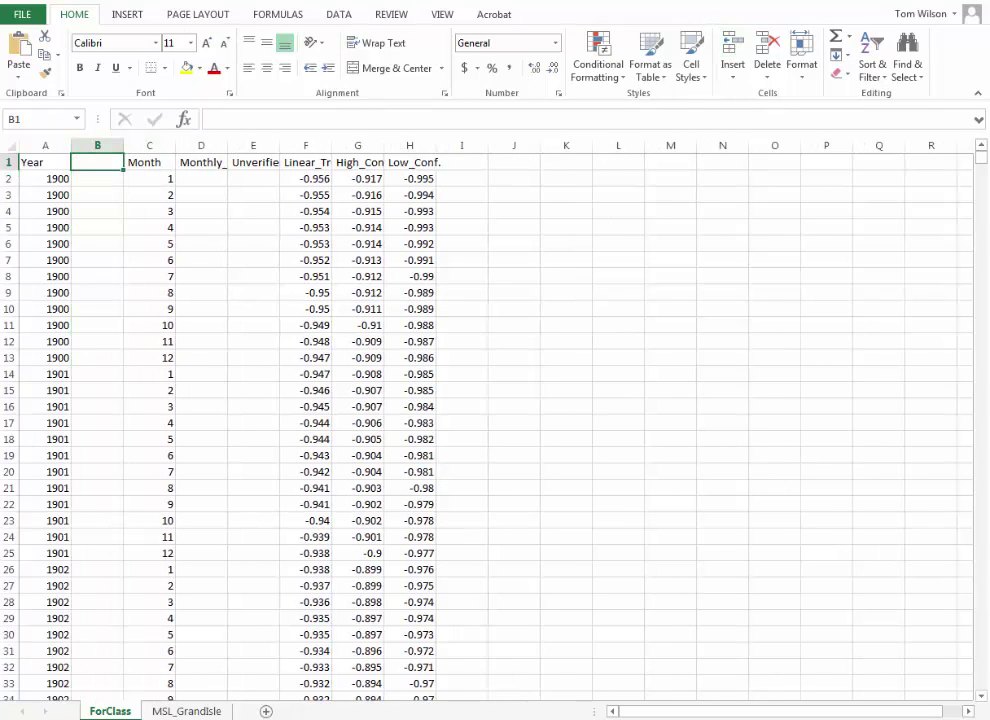
pyautogui.write('Time')
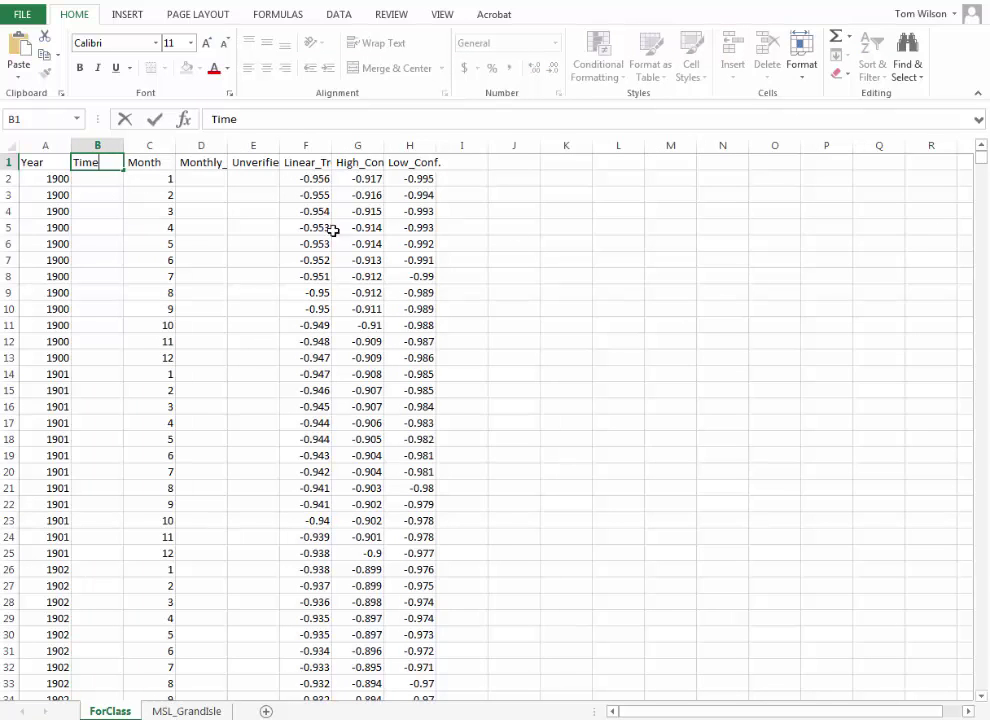
pyautogui.press('Return')
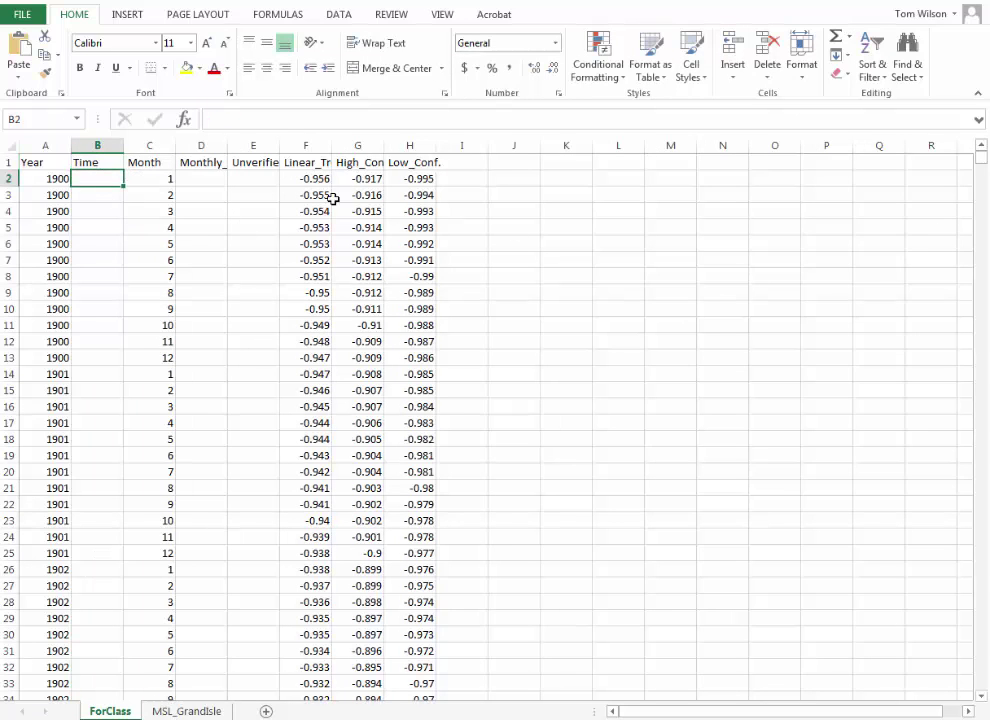
# - Calculate one month as a fraction of a year with =1/12 in cell B2
pyautogui.write('=')
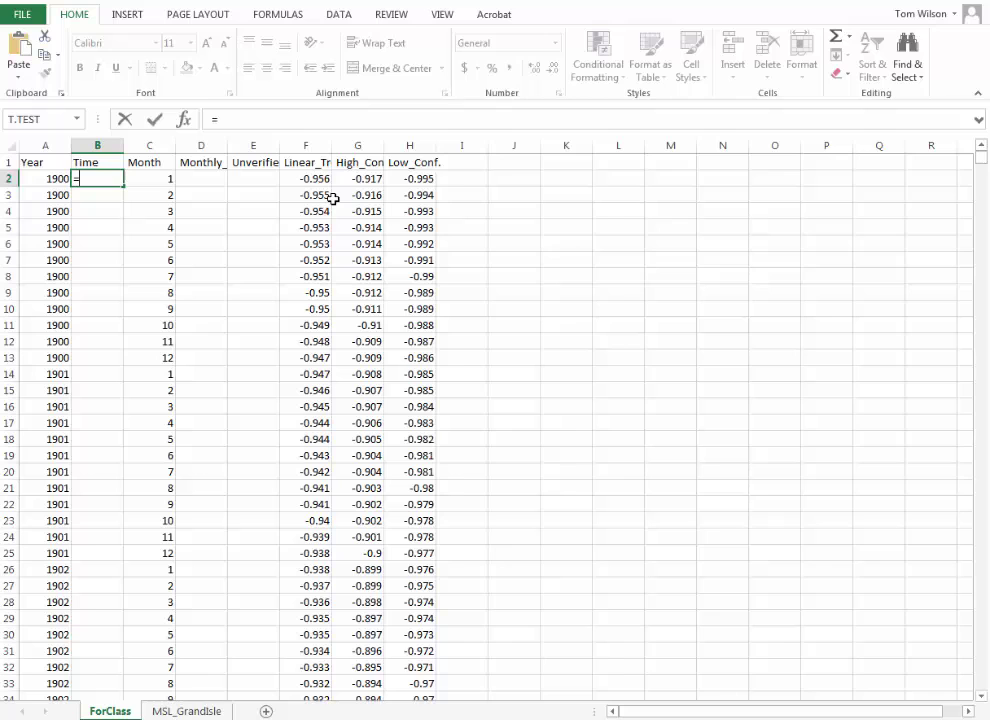
pyautogui.write('1/12')
pyautogui.press('Return')
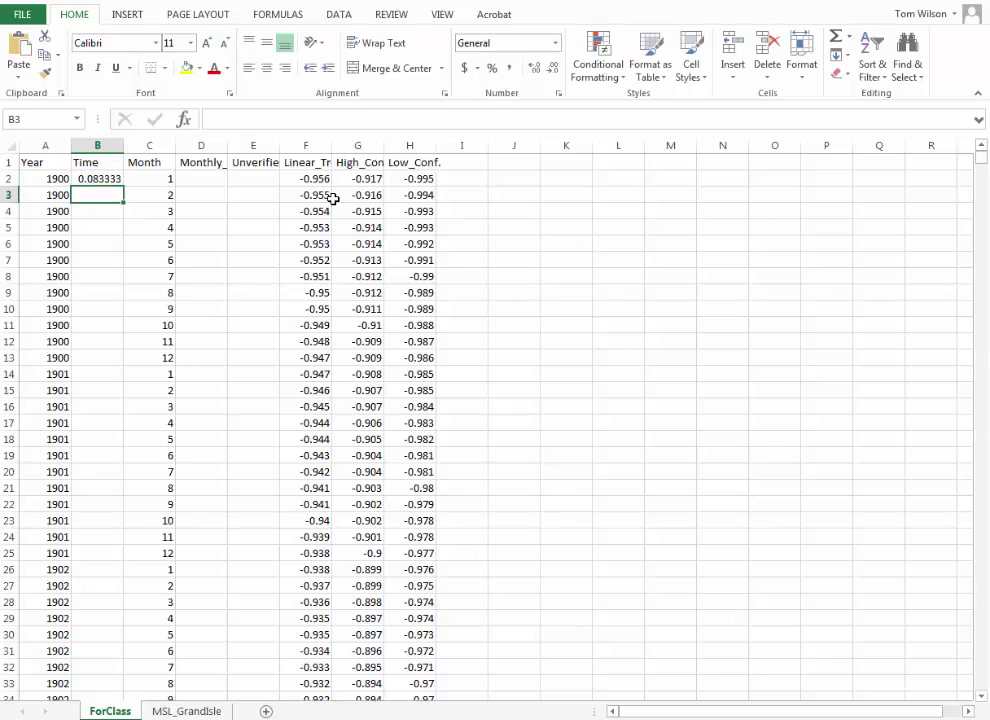
pyautogui.click(110, 179)
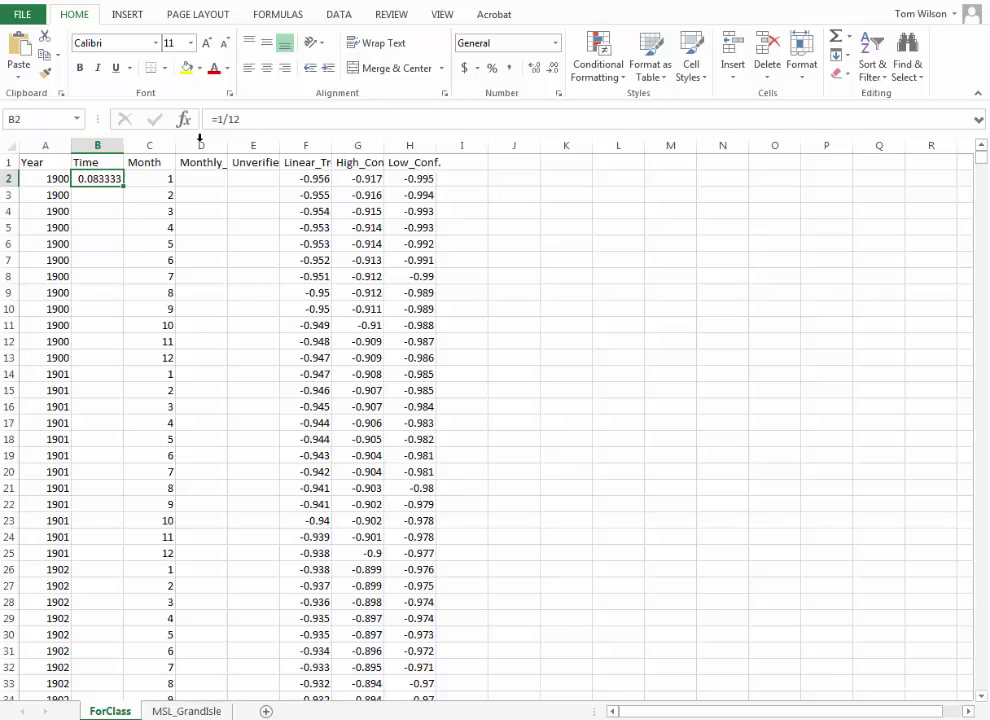
# - Enter 1900 in cell B2 and 1900.08333 in cell B3 as the first two Time values
pyautogui.moveTo(263, 118); pyautogui.dragTo(205, 118)
pyautogui.press('BackSpace')
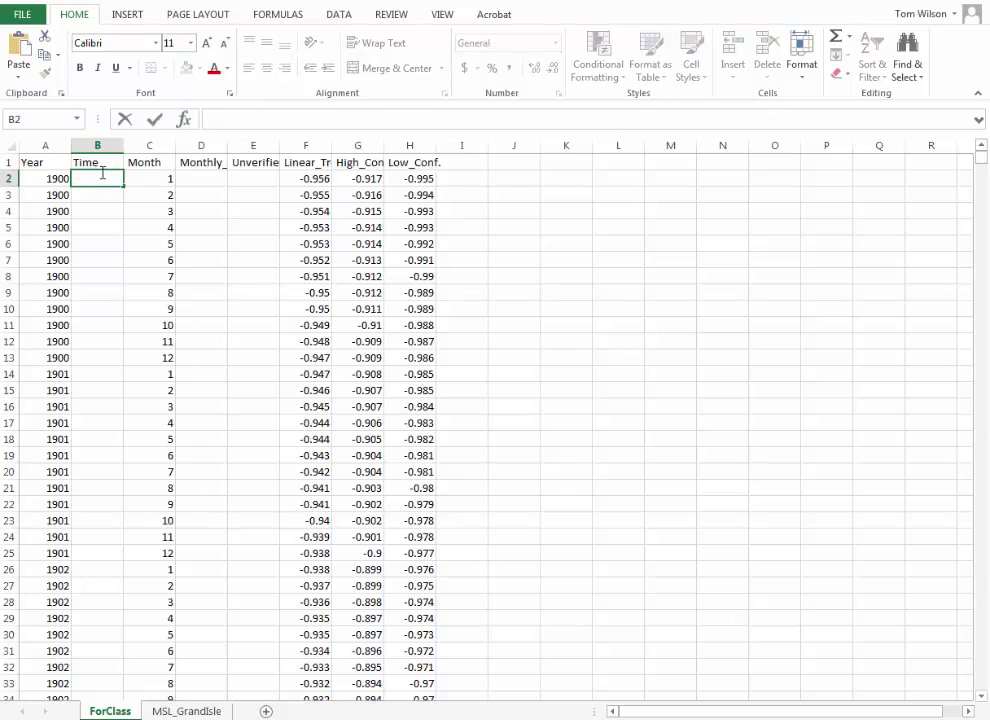
pyautogui.write('290')
pyautogui.press('BackSpace')
pyautogui.press('BackSpace')
pyautogui.write('00190')
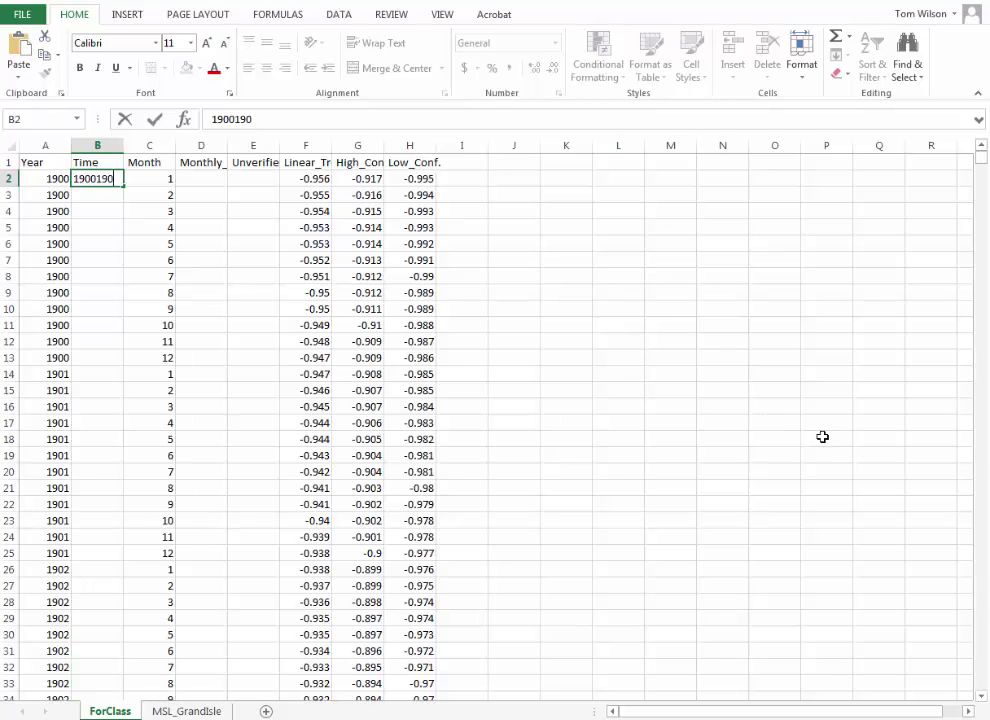
pyautogui.write('0.08333')
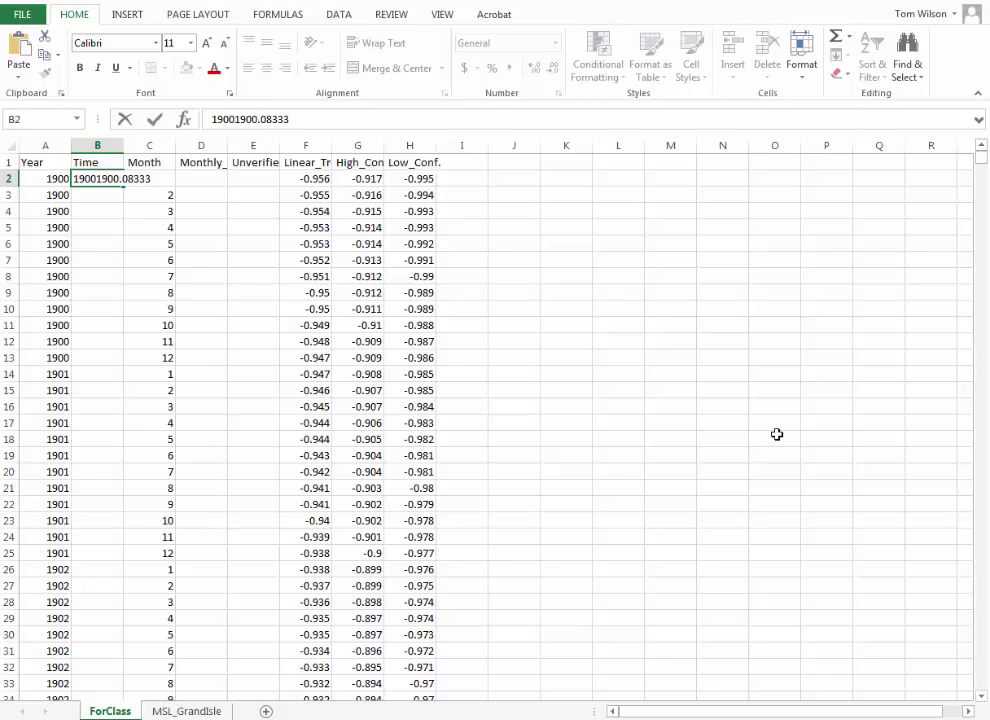
pyautogui.moveTo(237, 119); pyautogui.dragTo(288, 119)
pyautogui.hotkey('ctrl', 'c')
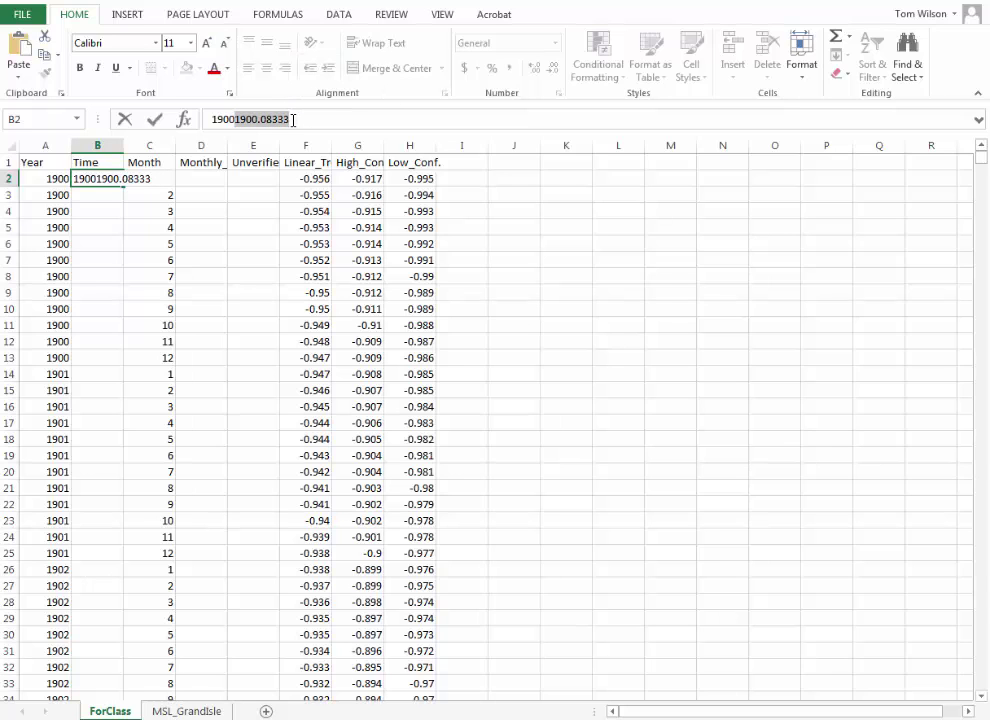
pyautogui.press('Delete')
pyautogui.click(100, 196)
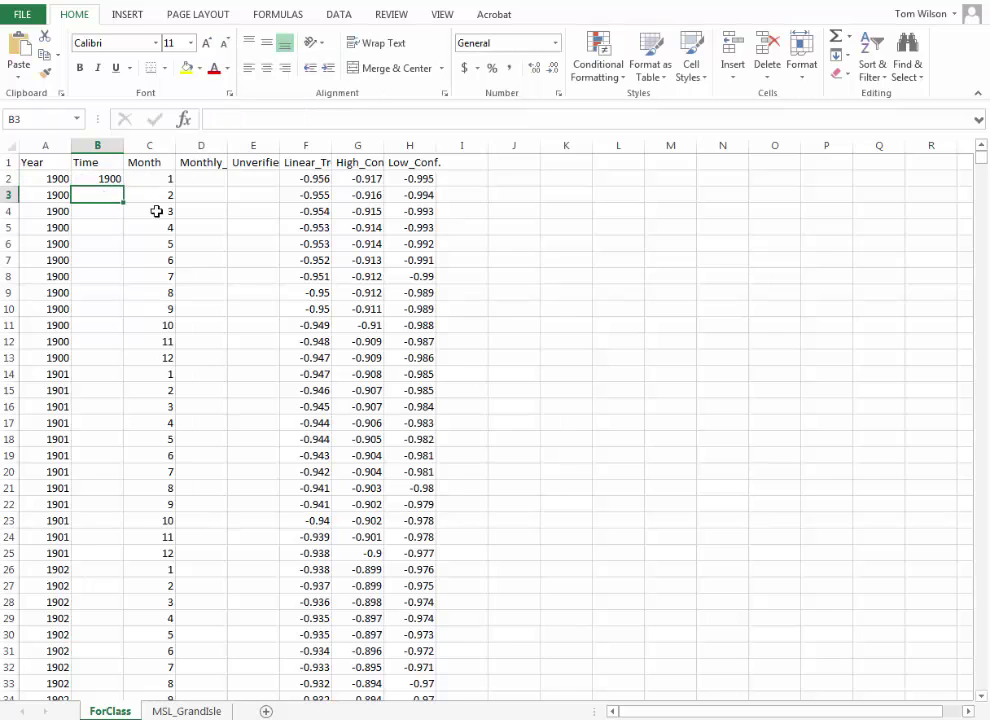
pyautogui.hotkey('ctrl', 'v')
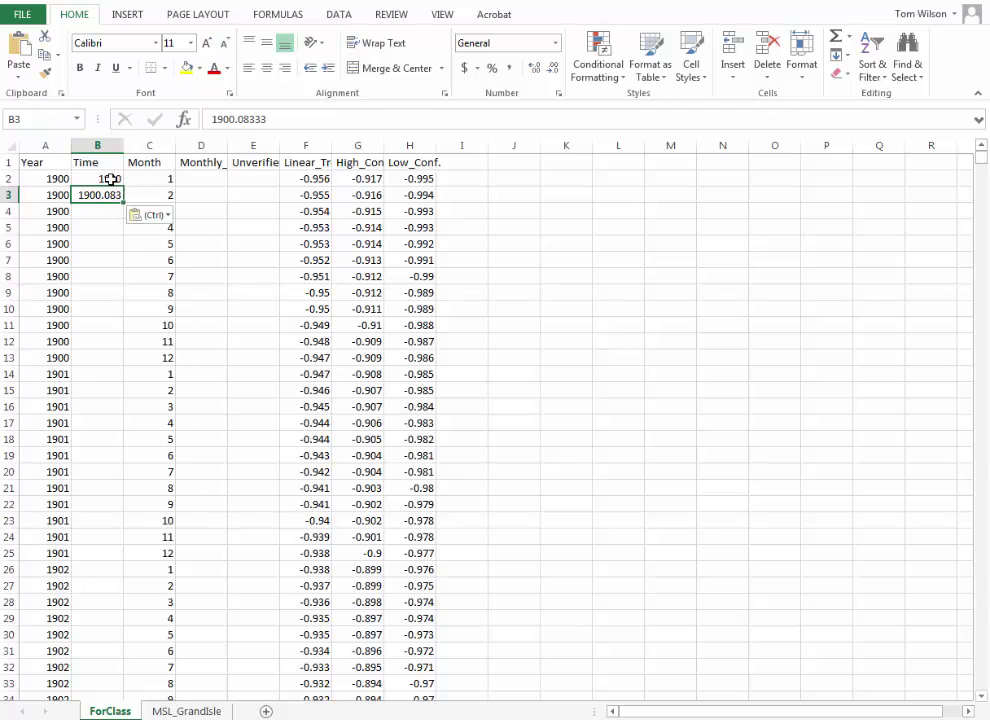
# - Extend the Time series from B2:B3 down to the last data row, 1453
pyautogui.moveTo(82, 178); pyautogui.dragTo(78, 628)
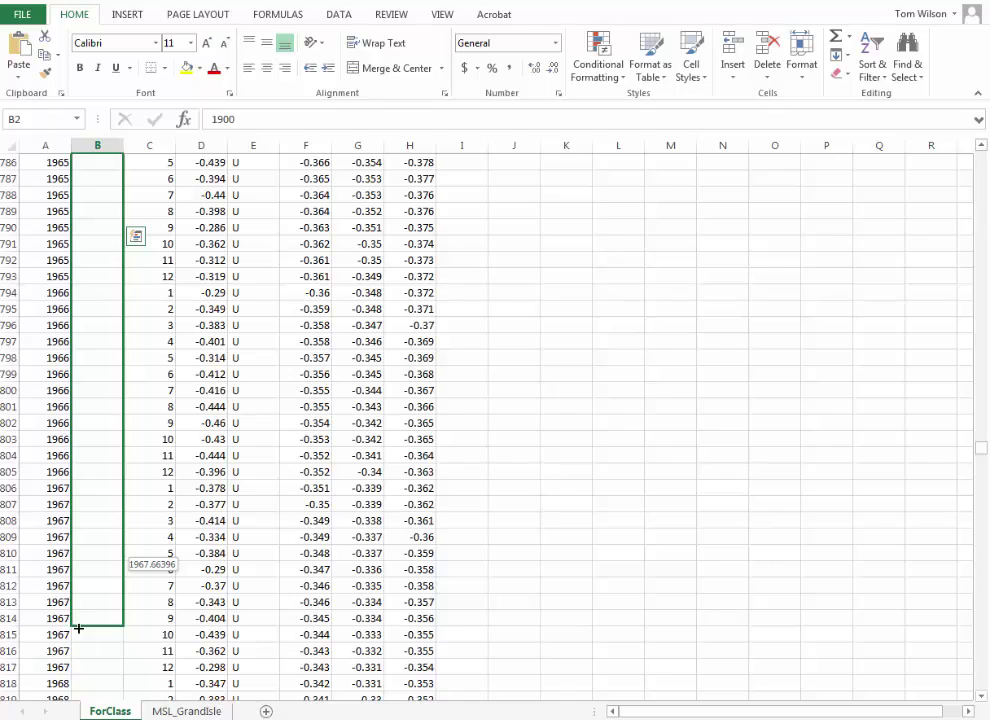
pyautogui.moveTo(81, 635)
pyautogui.mouseDown()
pyautogui.moveTo(100, 692)
pyautogui.moveTo(100, 560)
pyautogui.moveTo(93, 691)
pyautogui.moveTo(92, 645)
pyautogui.mouseUp()
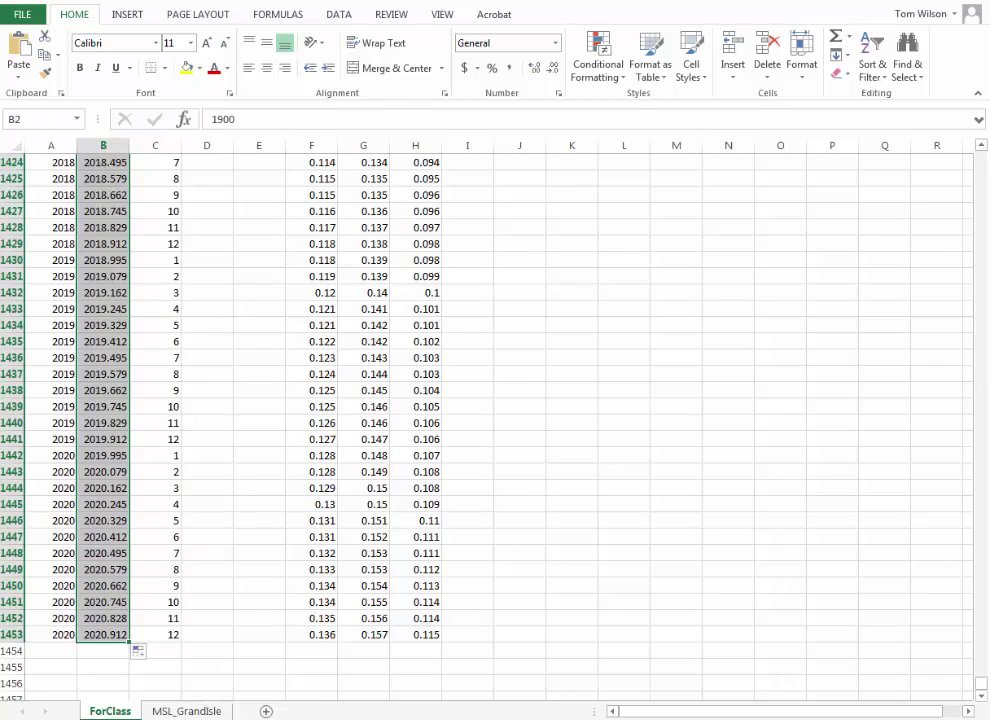
pyautogui.moveTo(981, 684); pyautogui.dragTo(968, 158)
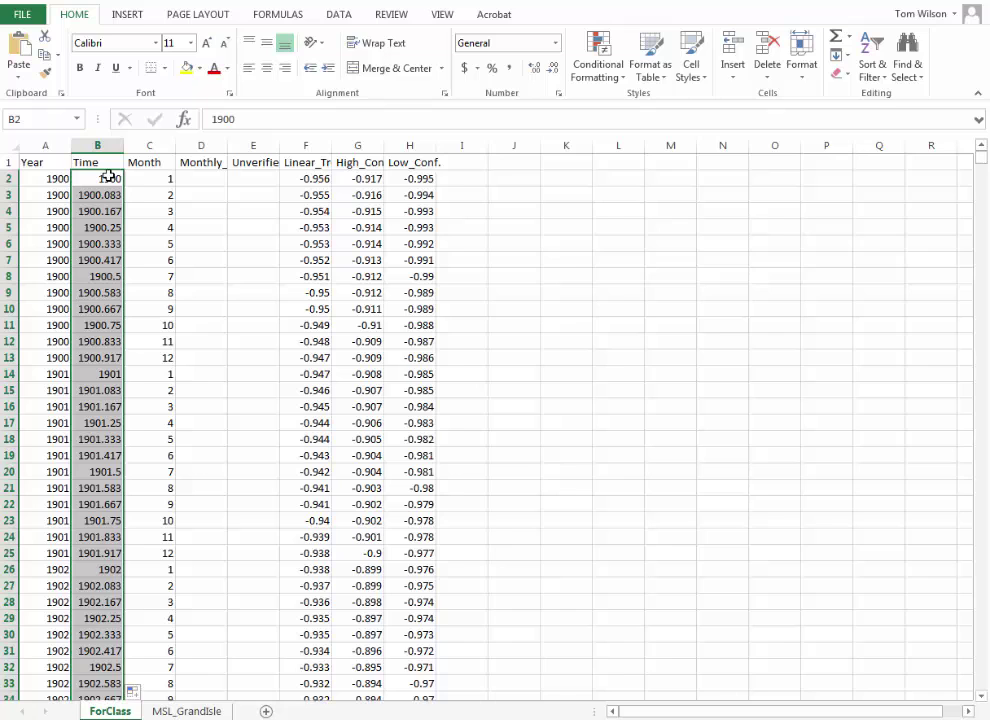
# - Check the Monthly_MSL column heading against the monthly mean sea level plot on the NOAA Grand Isle page
pyautogui.click(203, 161)
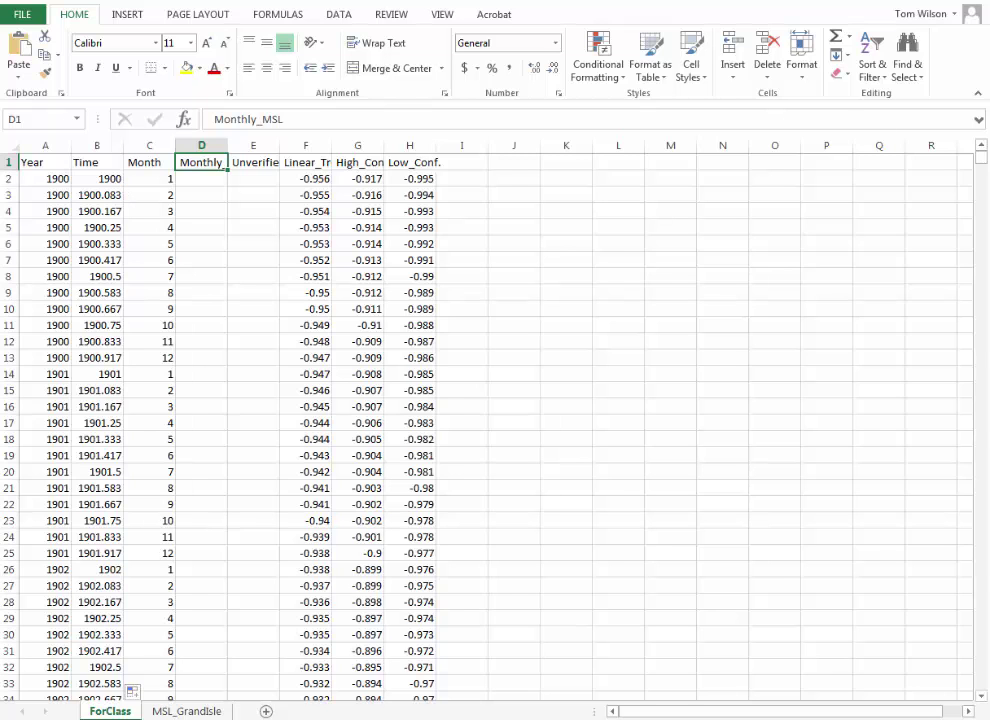
pyautogui.hotkey('alt', 'Tab')
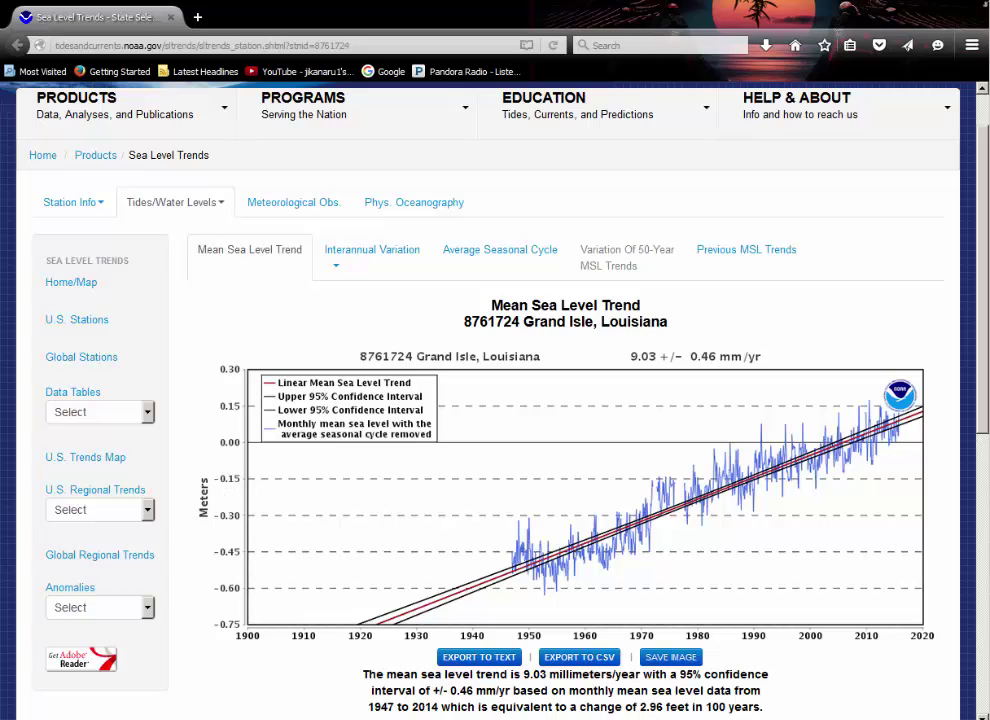
pyautogui.hotkey('alt', 'Tab')
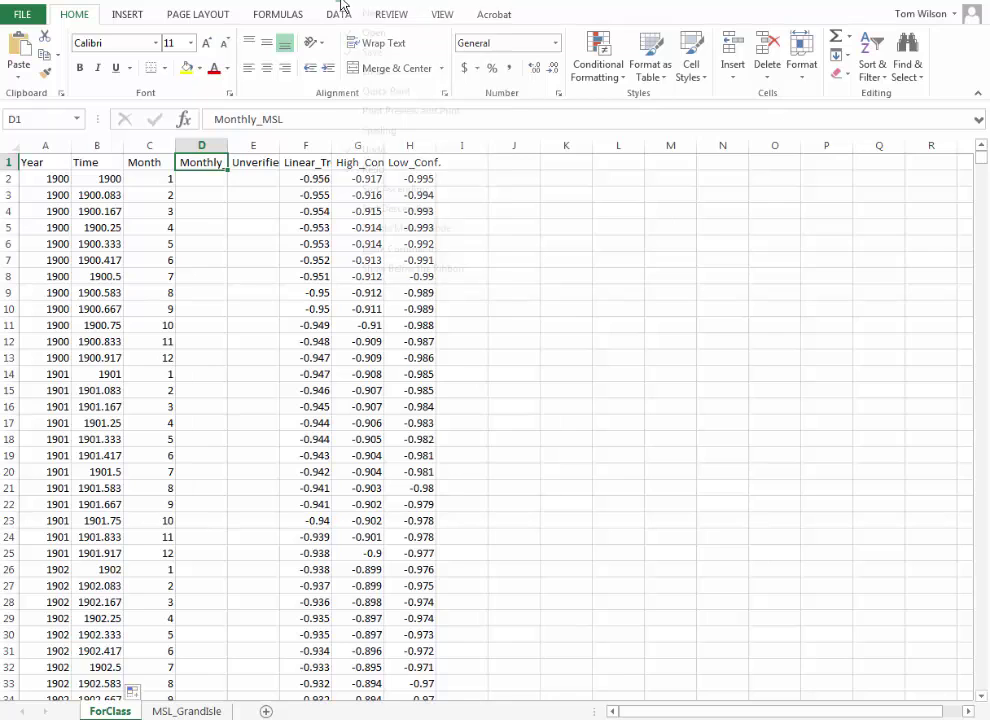
# - View the Quick Access Toolbar customization options with All Commands listed, and close them without making changes
pyautogui.click(341, 5)
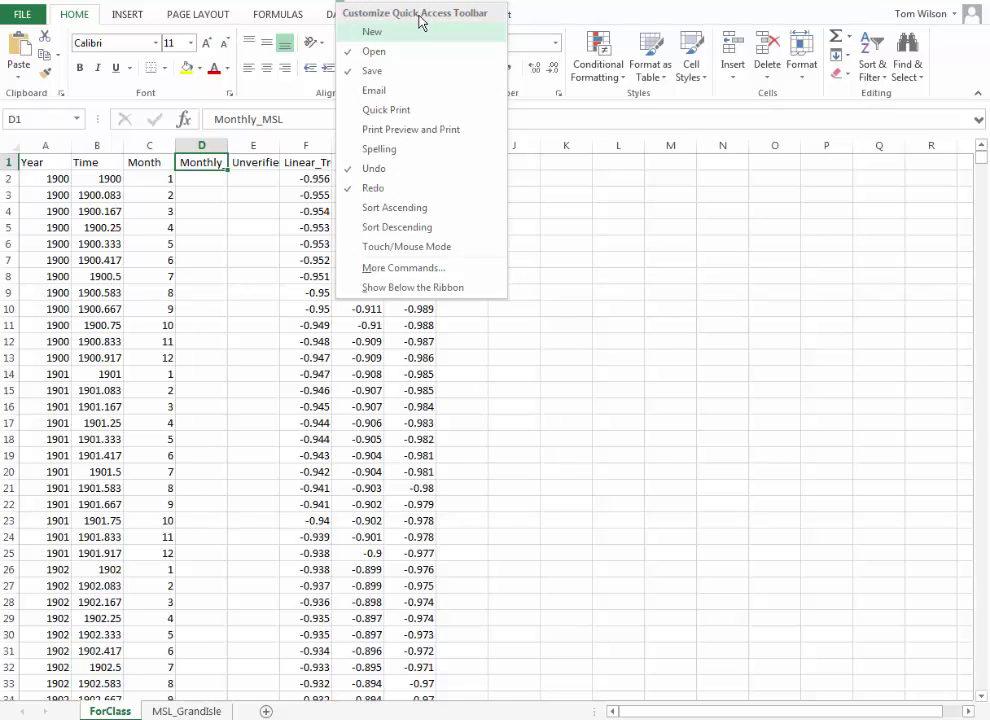
pyautogui.click(460, 267)
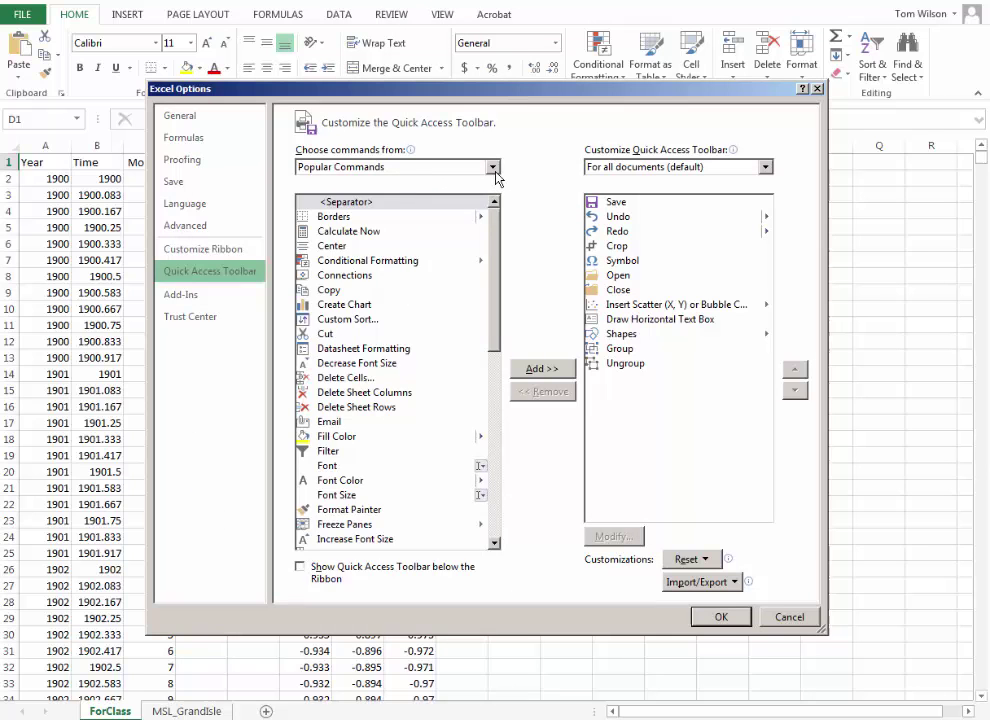
pyautogui.click(492, 167)
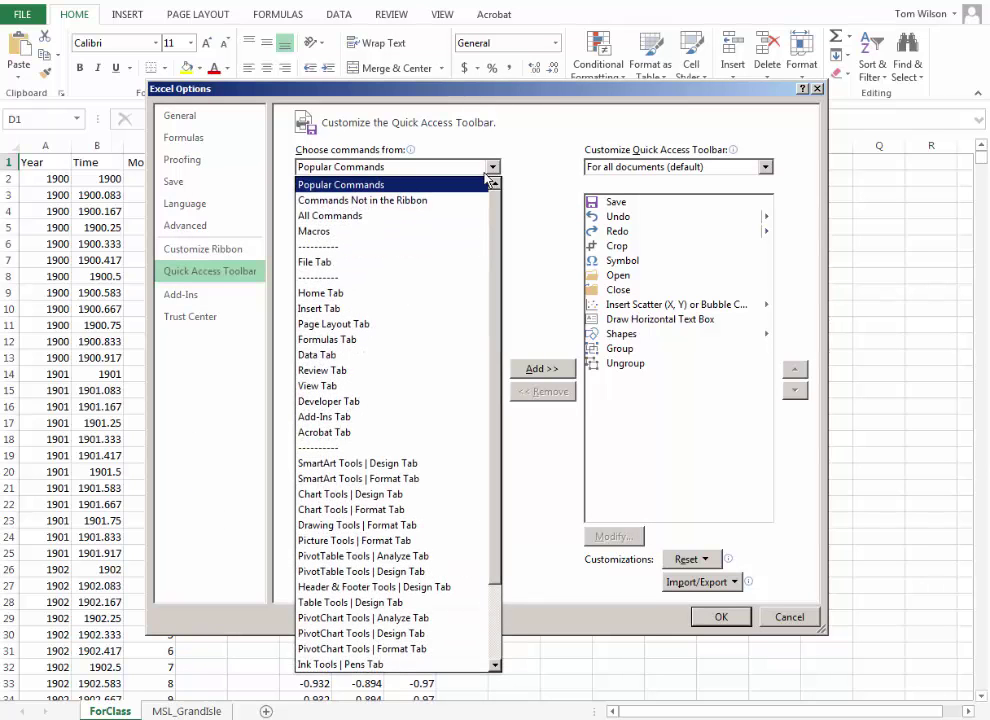
pyautogui.click(360, 217)
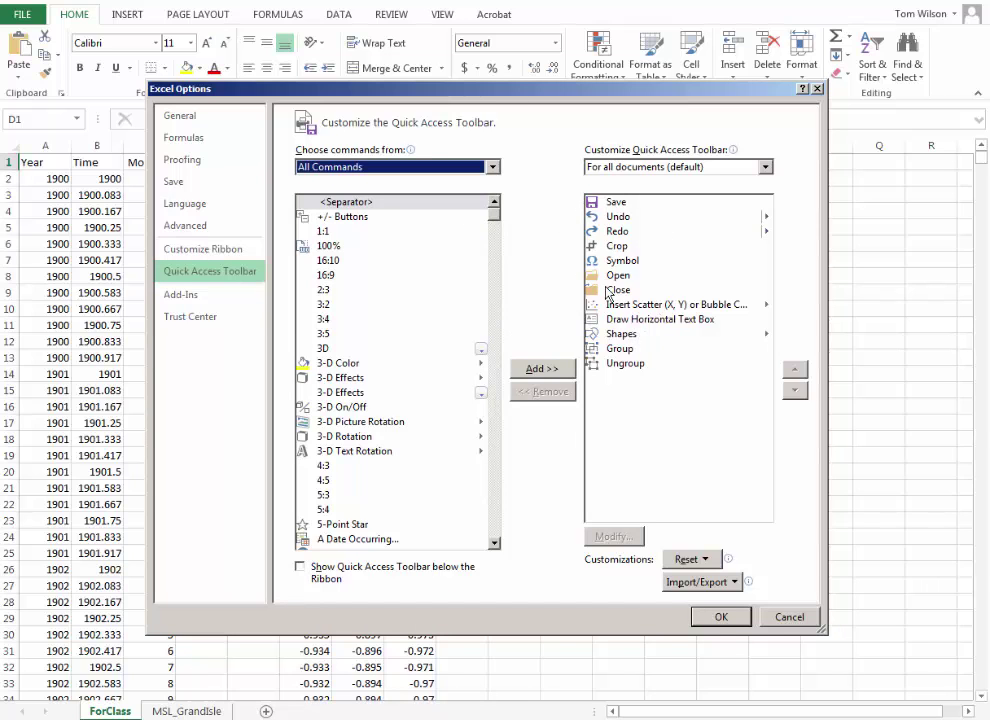
pyautogui.click(817, 89)
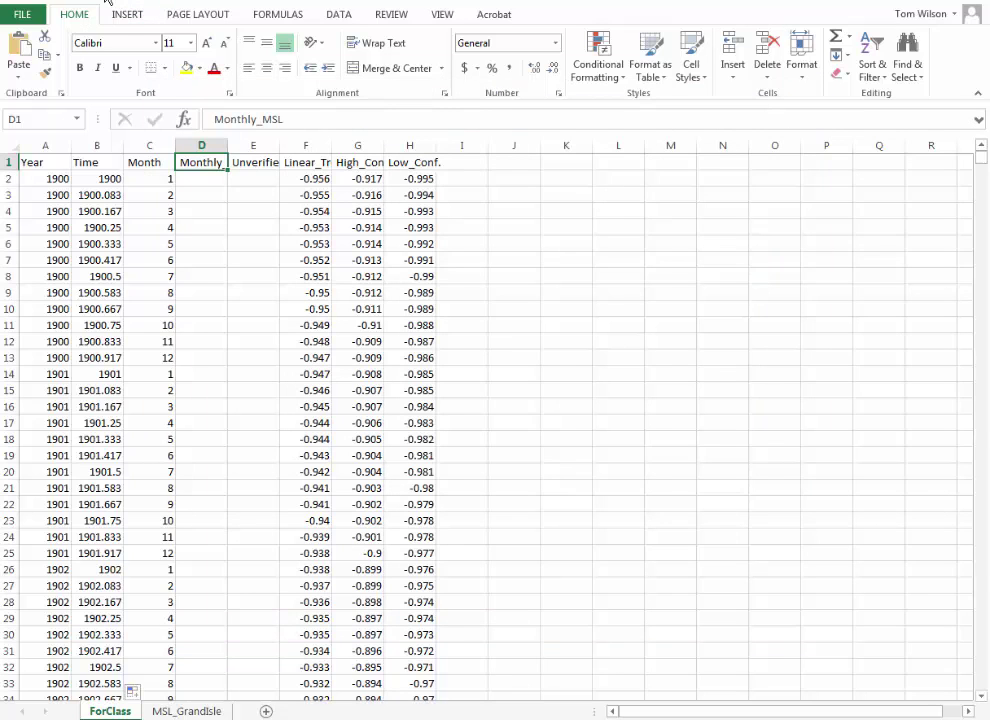
# - Insert a scatter chart with straight lines and no markers from the Time and Monthly_MSL columns (B and D)
pyautogui.click(229, 4)
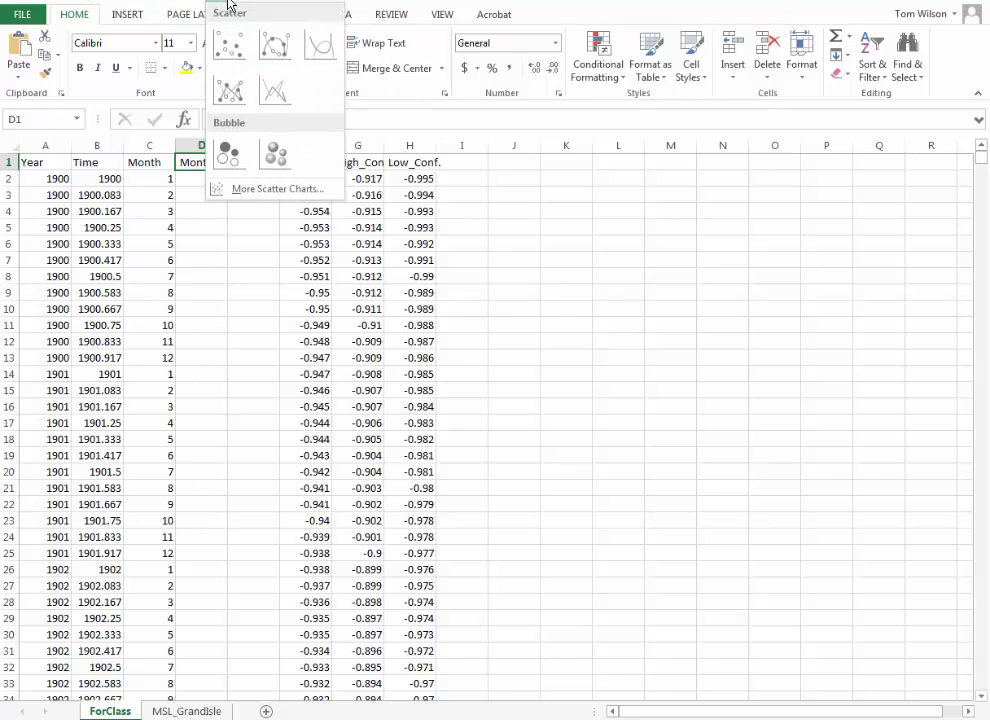
pyautogui.press('Escape')
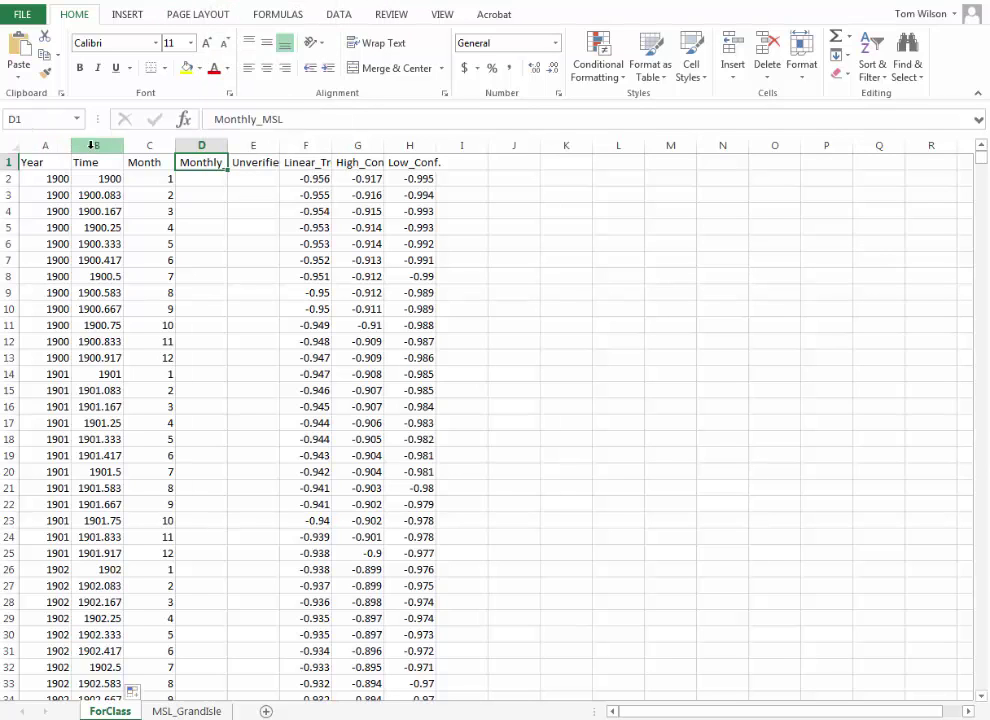
pyautogui.click(93, 146)
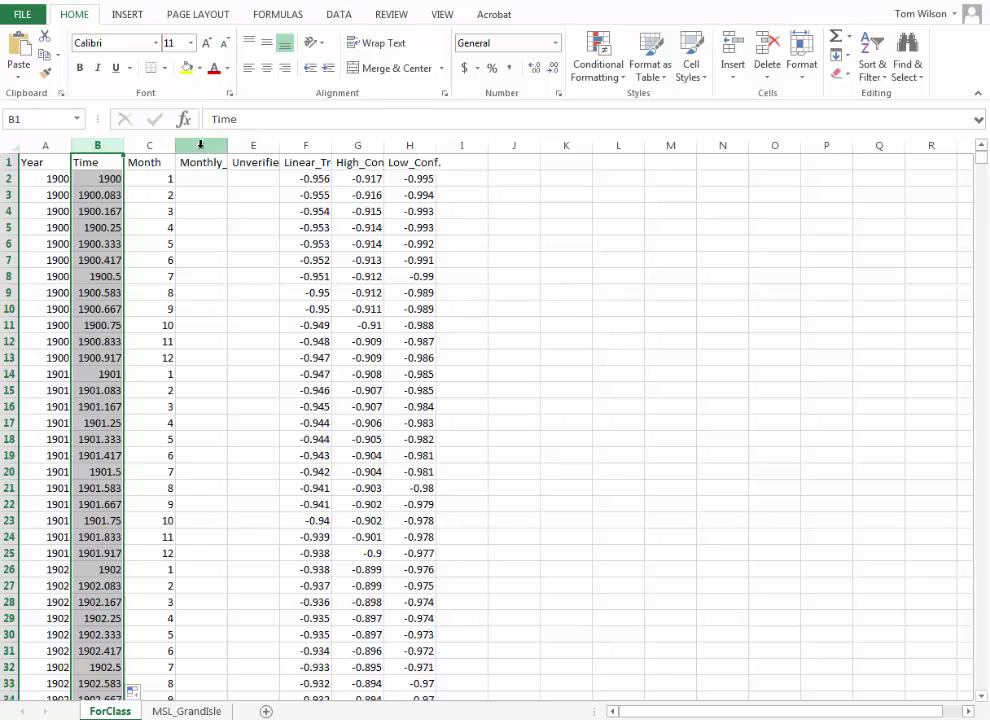
pyautogui.keyDown('ctrl'); pyautogui.click(200, 146); pyautogui.keyUp('ctrl')
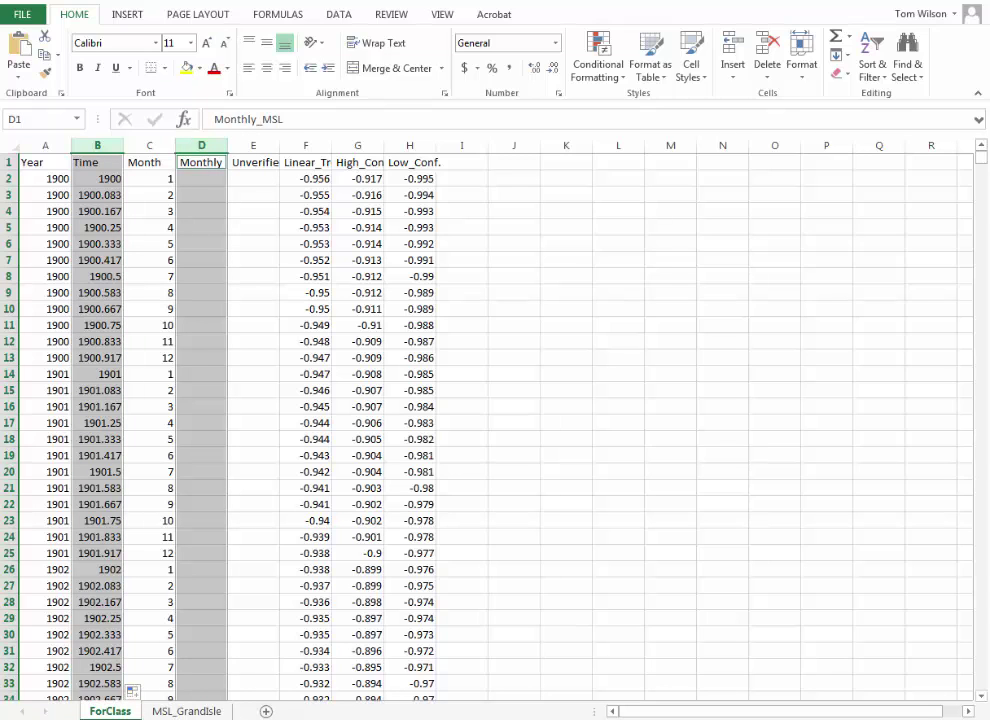
pyautogui.click(227, 4)
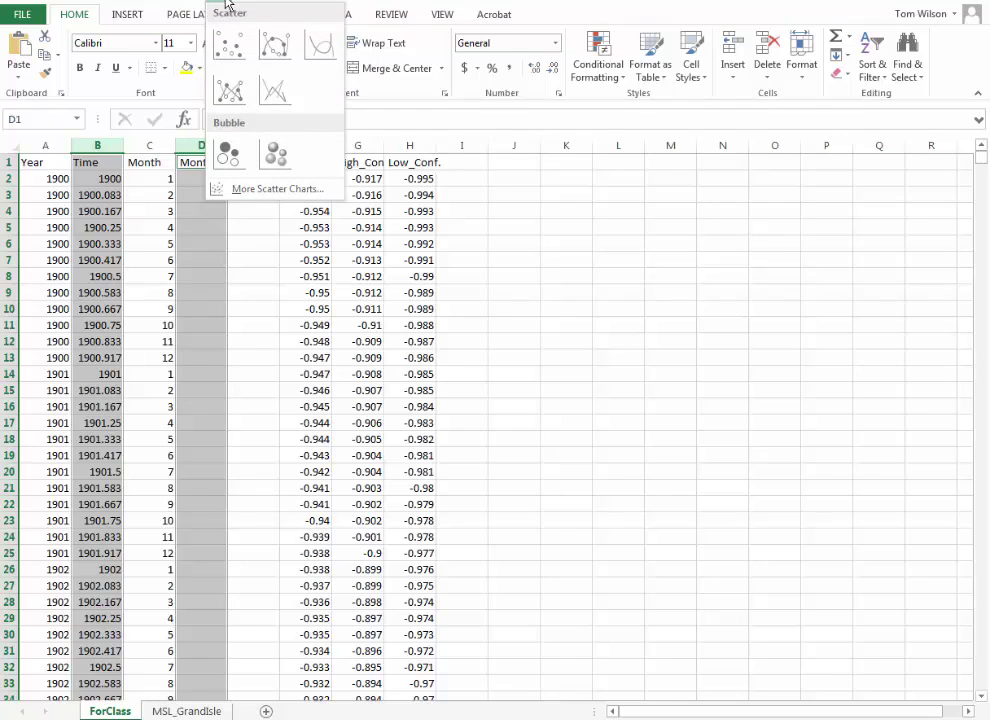
pyautogui.click(271, 96)
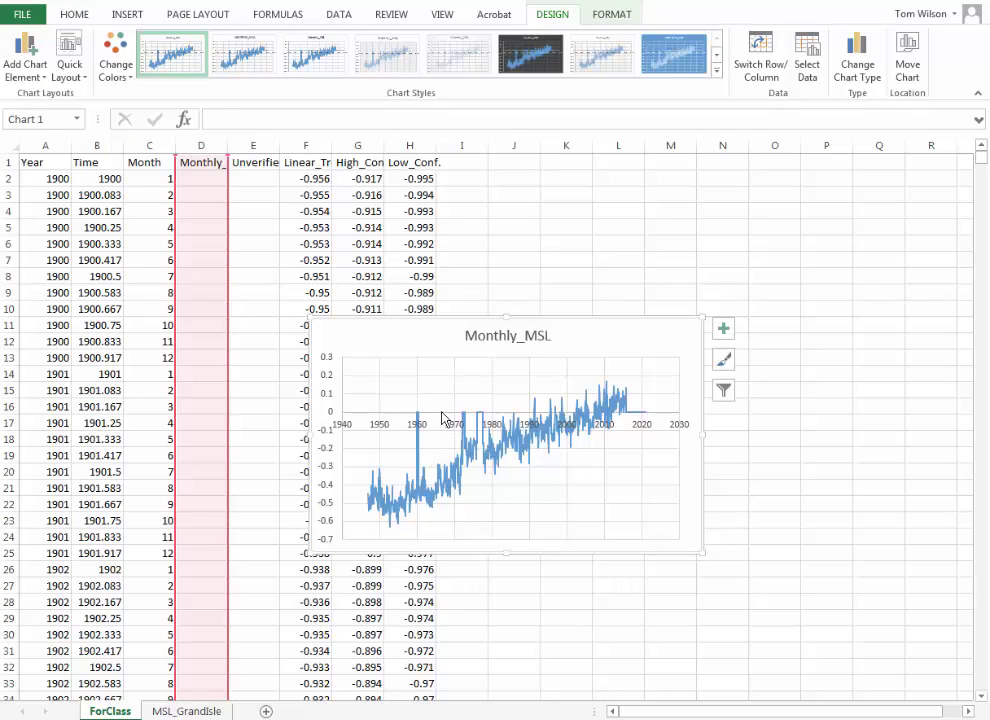
# - Move the chart up to start just below the header row, and compare it with NOAA's Grand Isle mean sea level trend plot
pyautogui.moveTo(445, 322); pyautogui.dragTo(336, 171)
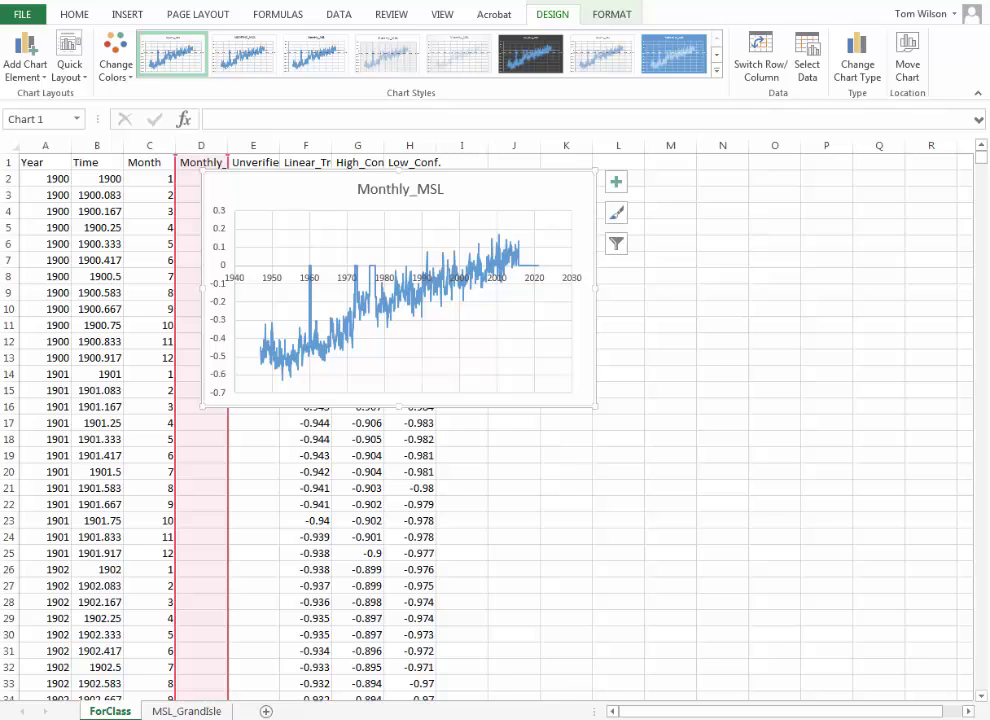
pyautogui.hotkey('alt', 'Tab')
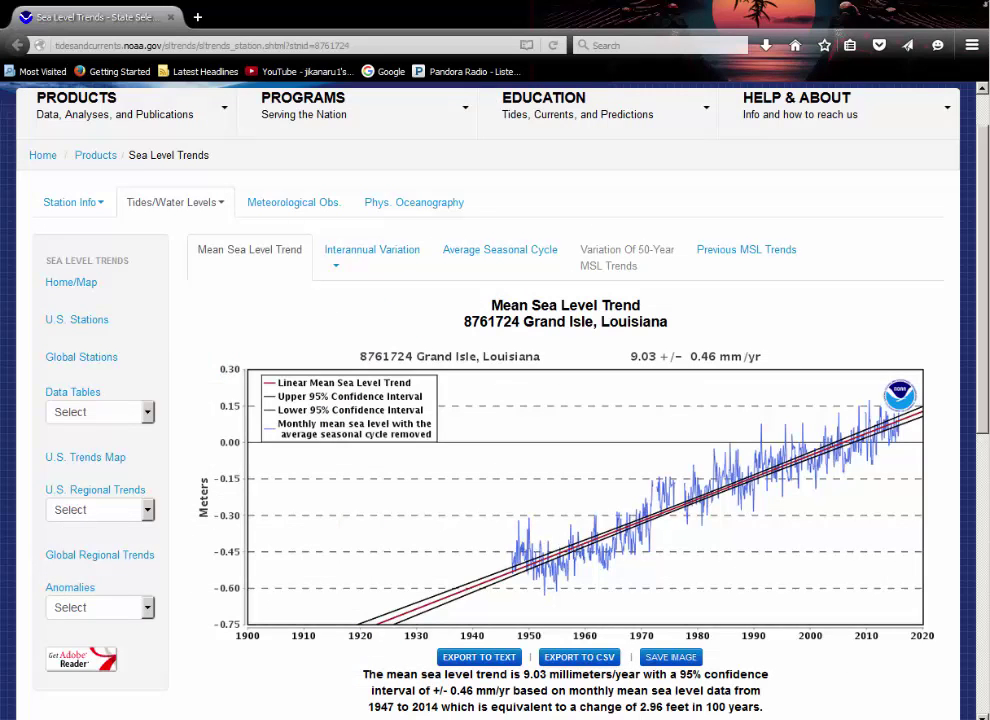
pyautogui.hotkey('alt', 'Tab')
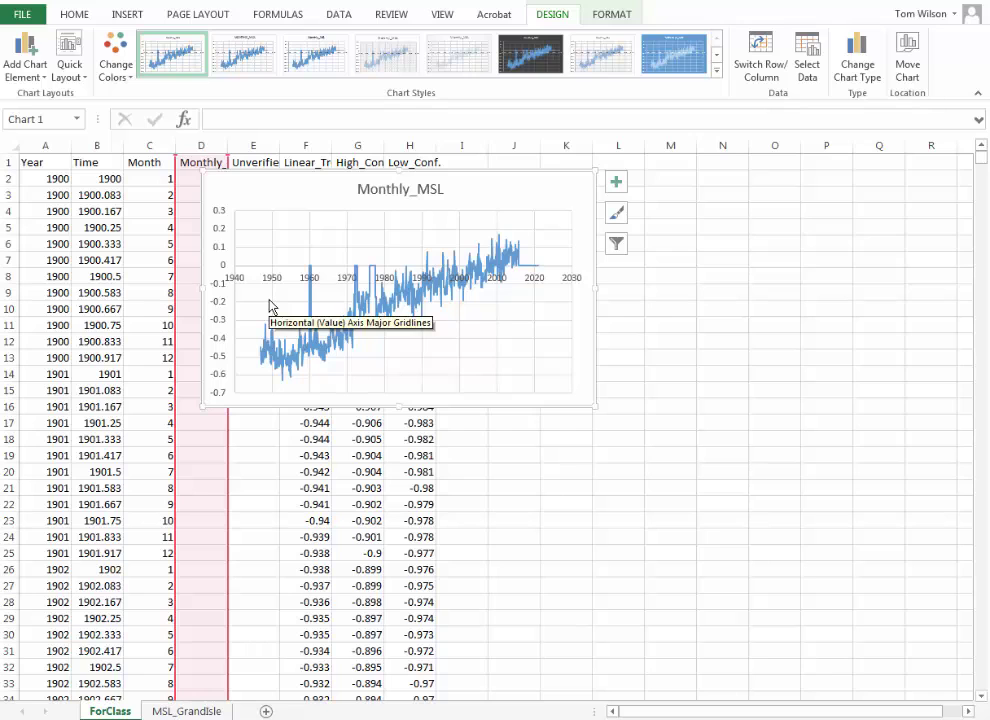
# - Apply the quick layout with axis titles, minor gridlines and a side legend to the chart, and delete the Monthly_MSL legend
pyautogui.click(72, 64)
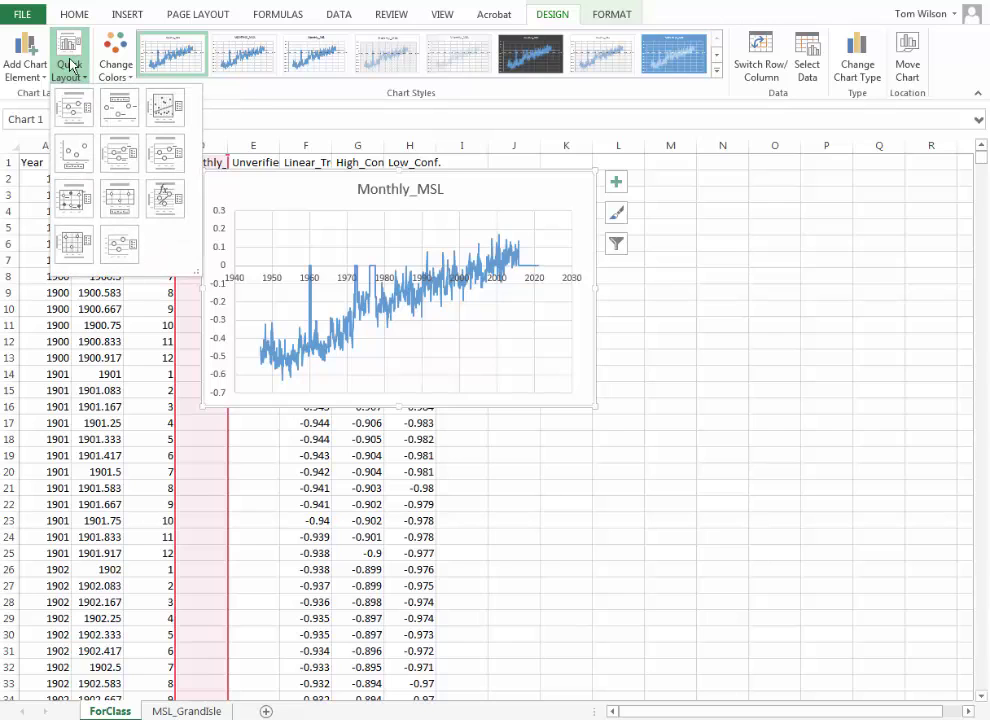
pyautogui.click(72, 248)
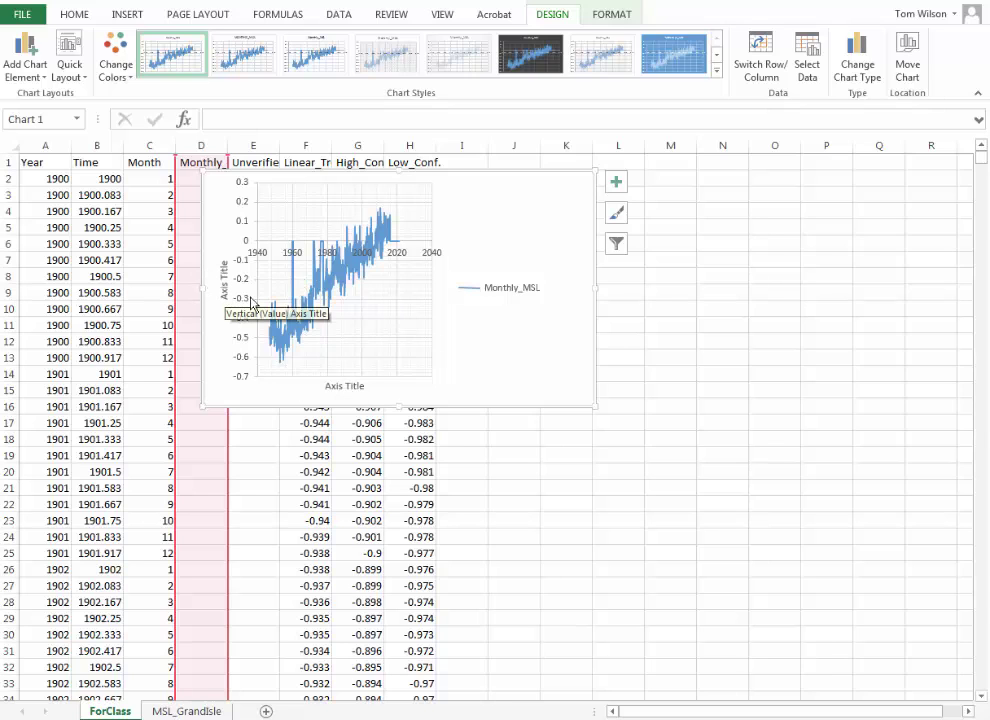
pyautogui.click(510, 292)
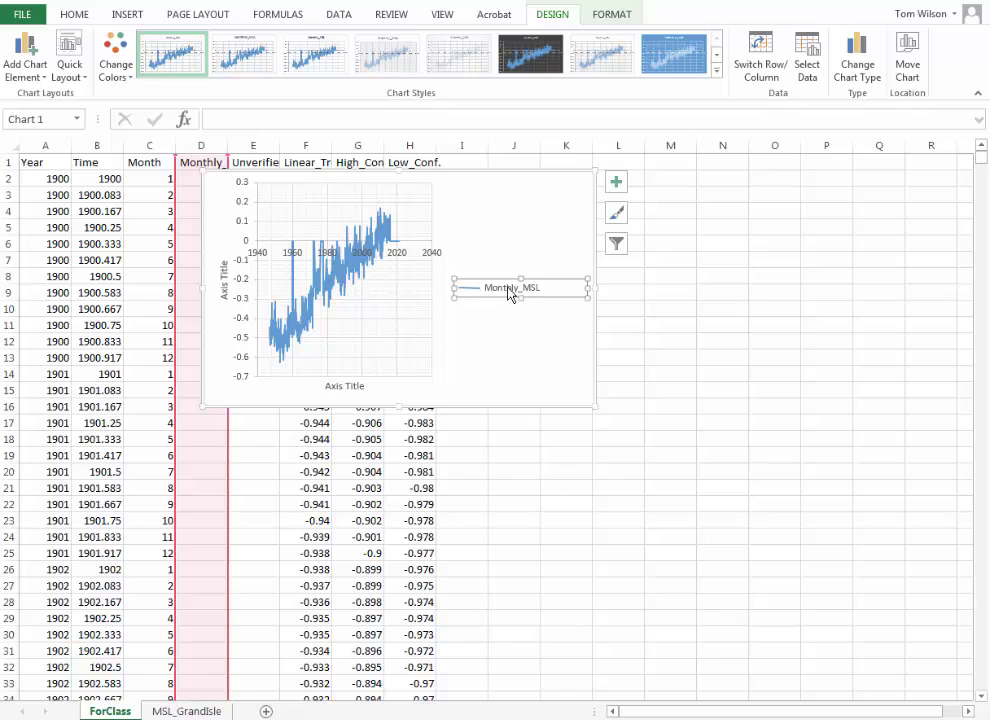
pyautogui.press('Delete')
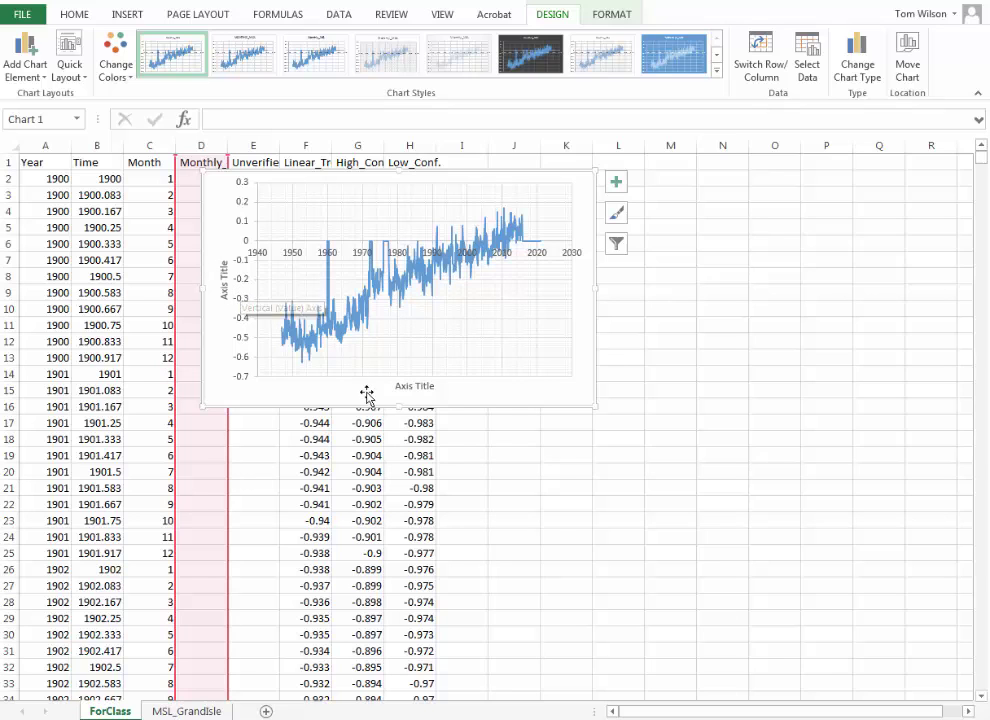
# - Change the chart's horizontal axis title to "Time (years)"
pyautogui.click(398, 388)
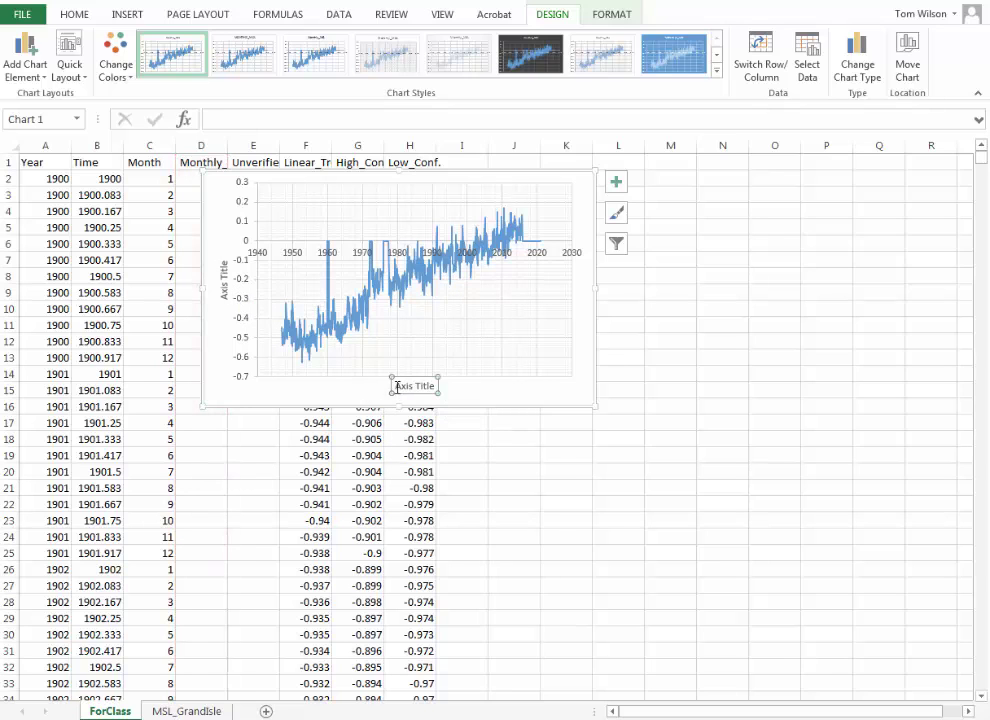
pyautogui.moveTo(397, 387); pyautogui.dragTo(462, 381)
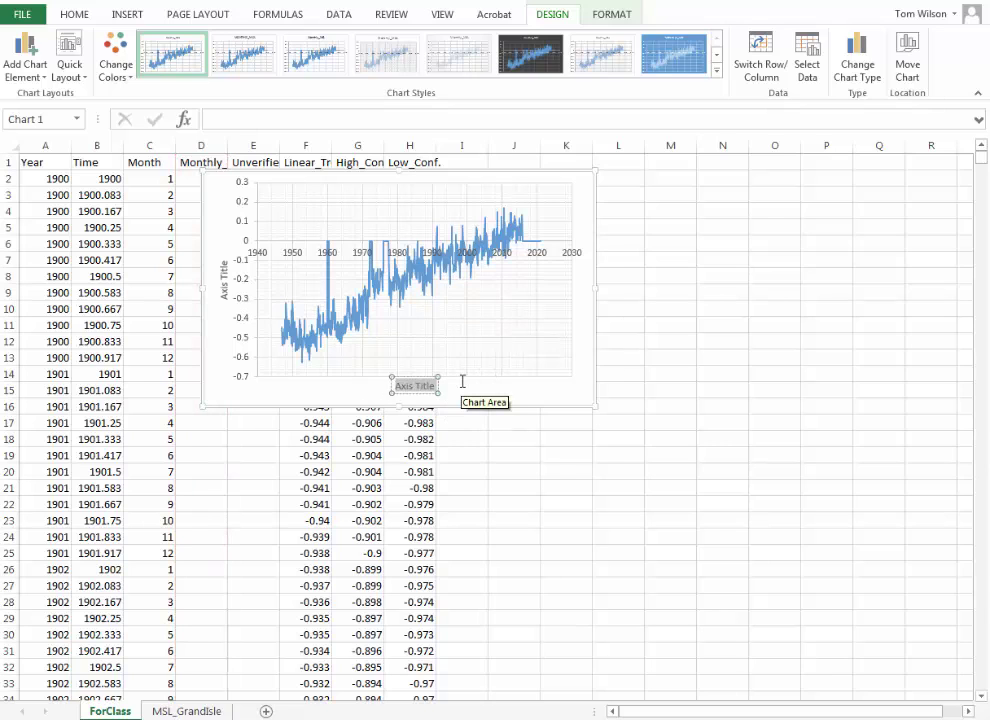
pyautogui.write('Time (years)')
# - Change the chart's vertical axis title to "Mean Sea Level (m)"
pyautogui.click(226, 280)
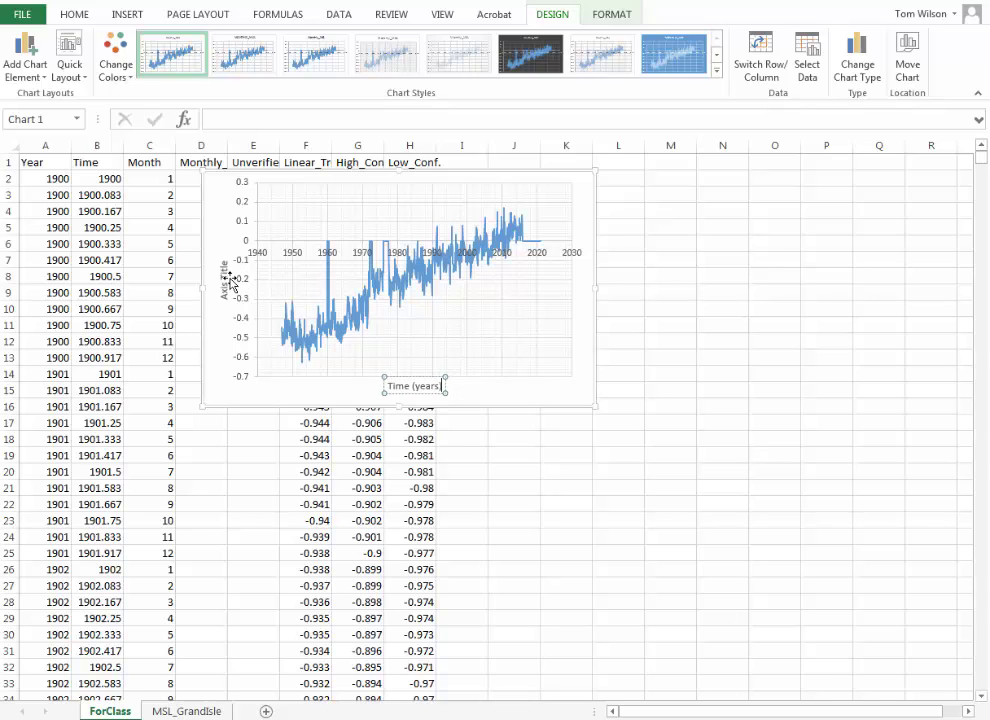
pyautogui.moveTo(228, 296); pyautogui.dragTo(219, 256)
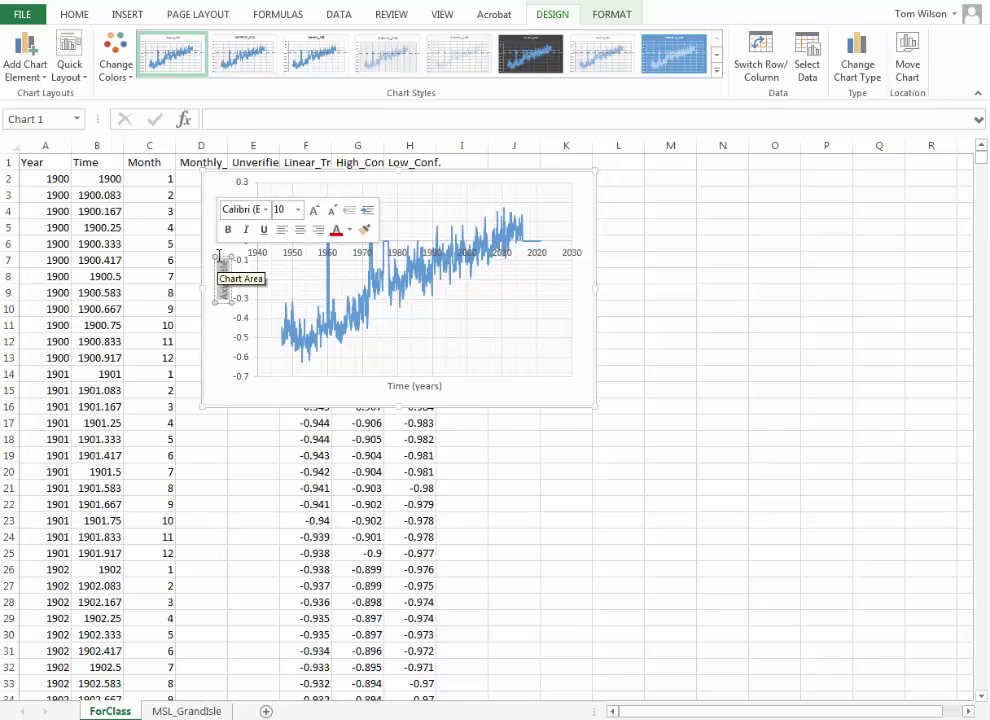
pyautogui.press('BackSpace')
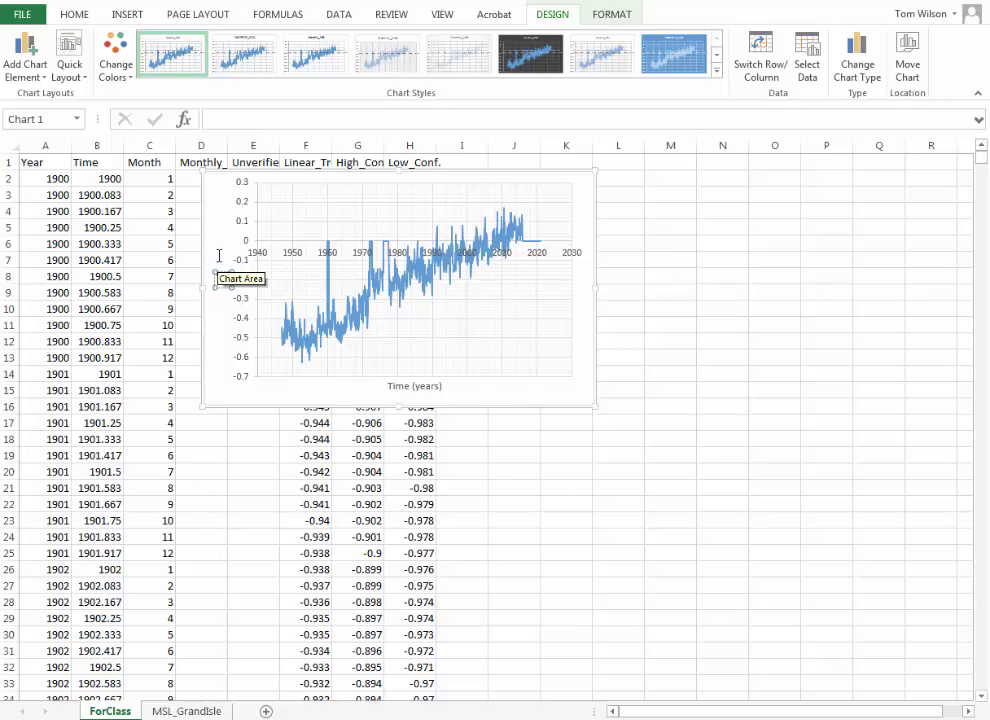
pyautogui.write('M')
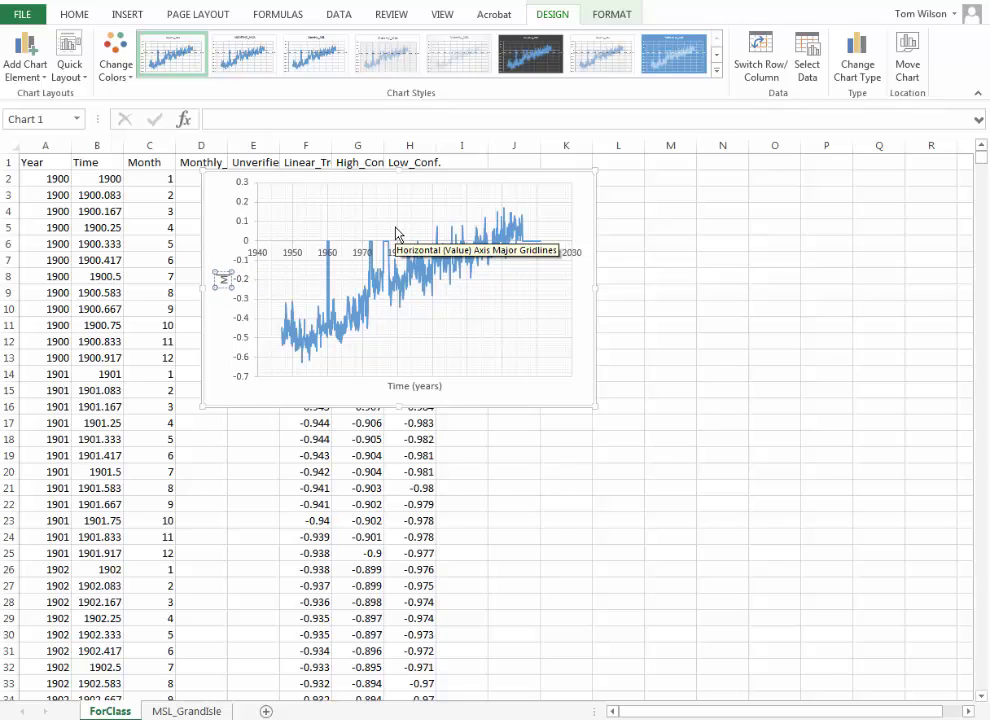
pyautogui.write('ean Sea')
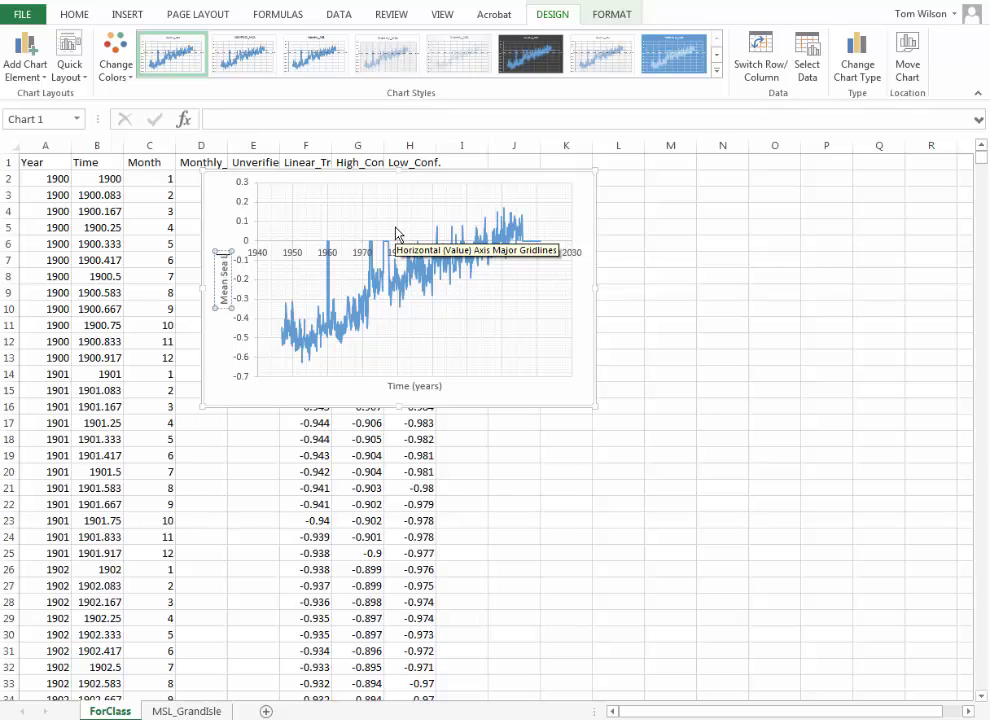
pyautogui.write(' Level')
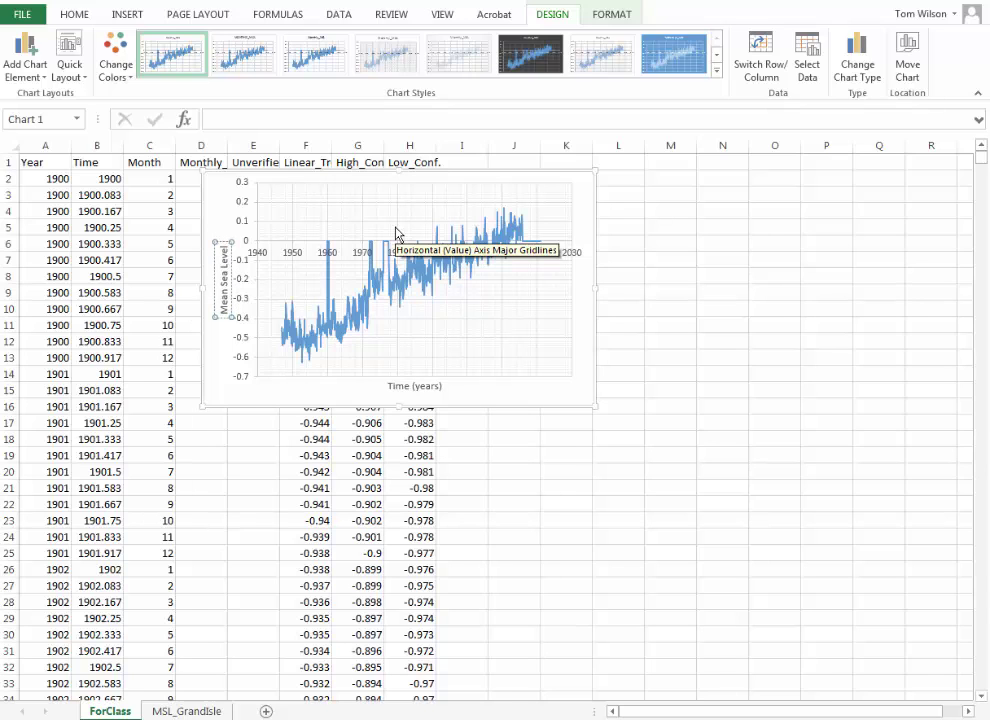
pyautogui.write(' (m)')
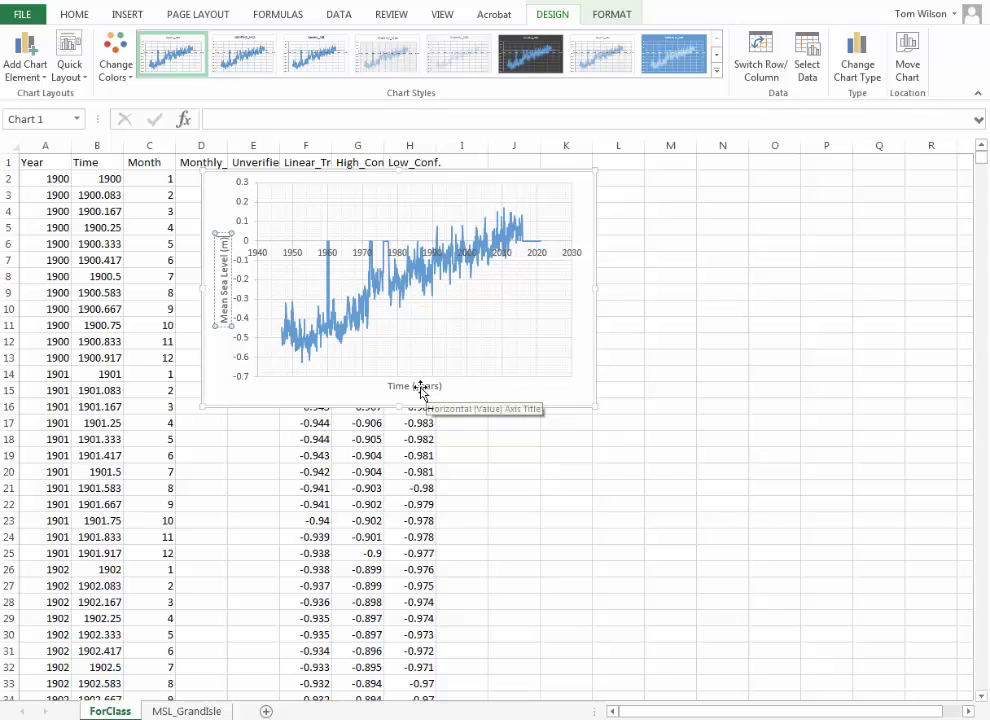
# - Format the vertical axis so the horizontal axis crosses at -1 and the minimum bound is -1.0
pyautogui.click(254, 256)
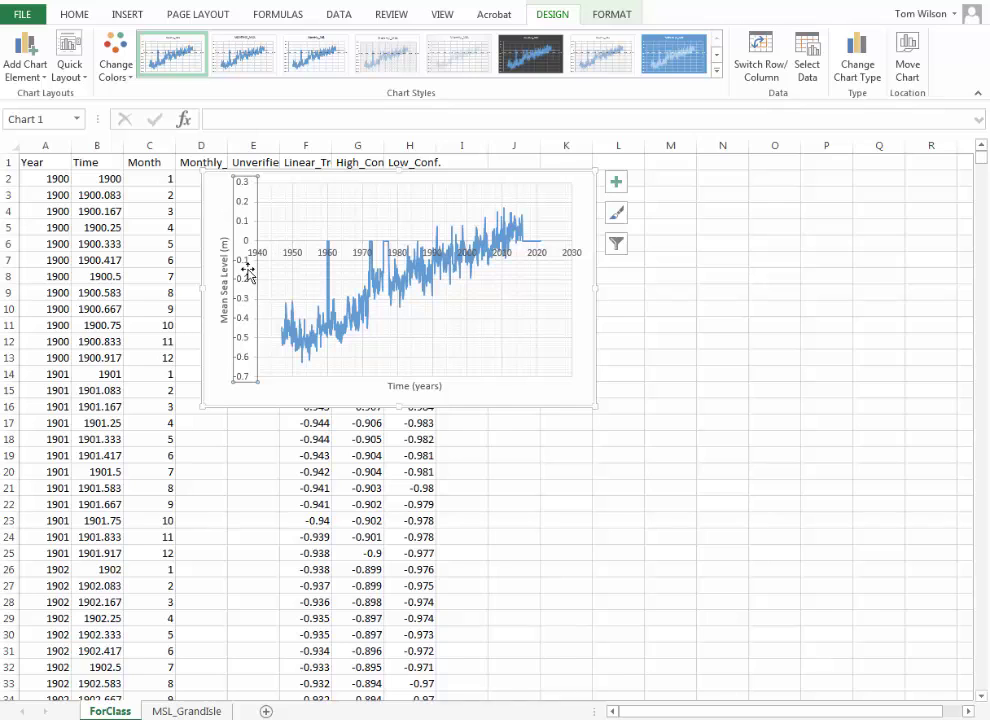
pyautogui.rightClick(242, 264)
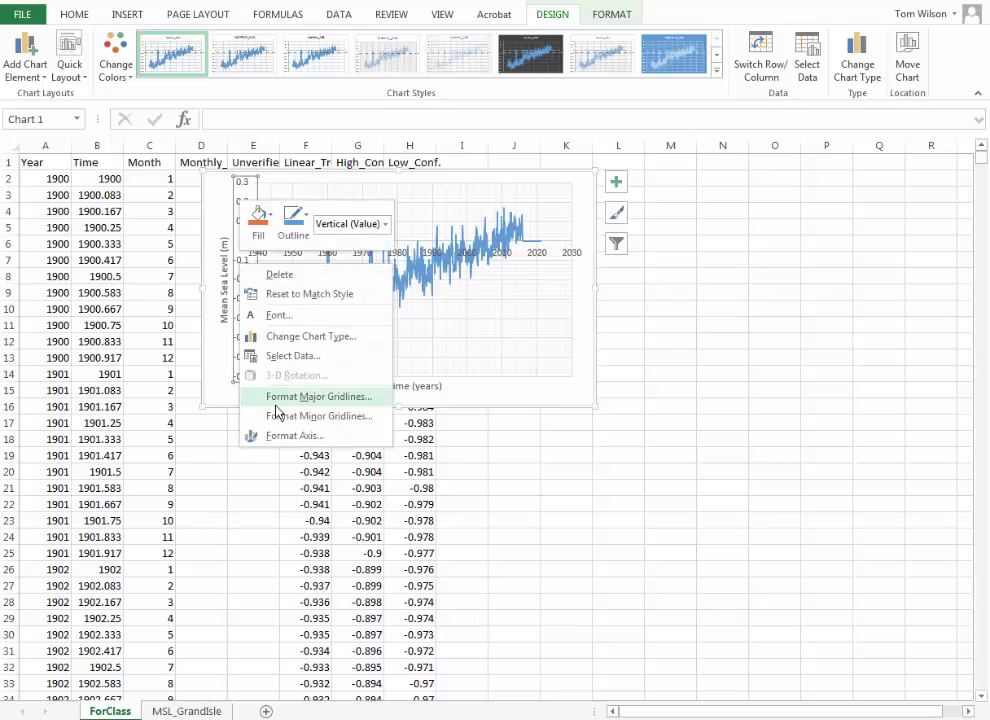
pyautogui.click(289, 437)
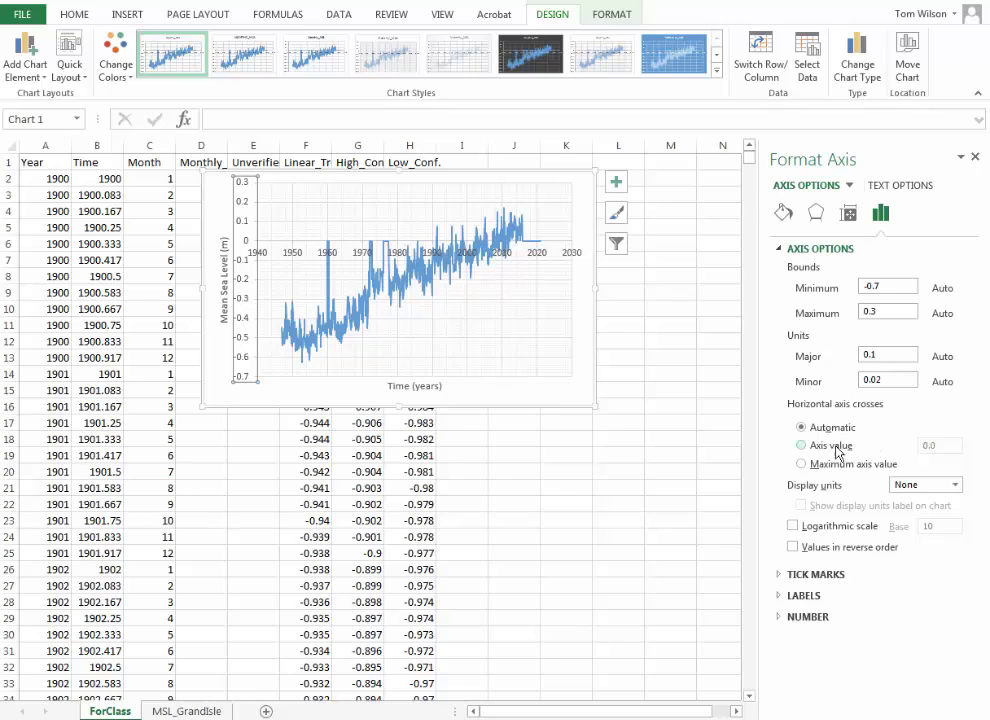
pyautogui.click(803, 446)
pyautogui.moveTo(942, 449); pyautogui.dragTo(920, 451)
pyautogui.click(908, 376)
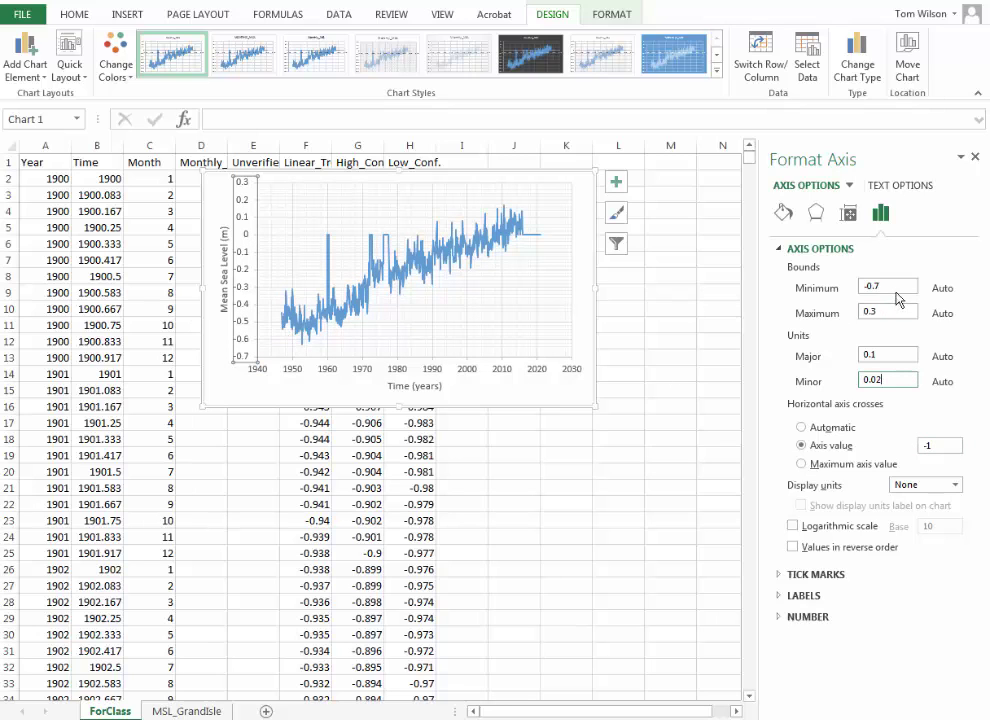
pyautogui.moveTo(895, 287); pyautogui.dragTo(810, 275)
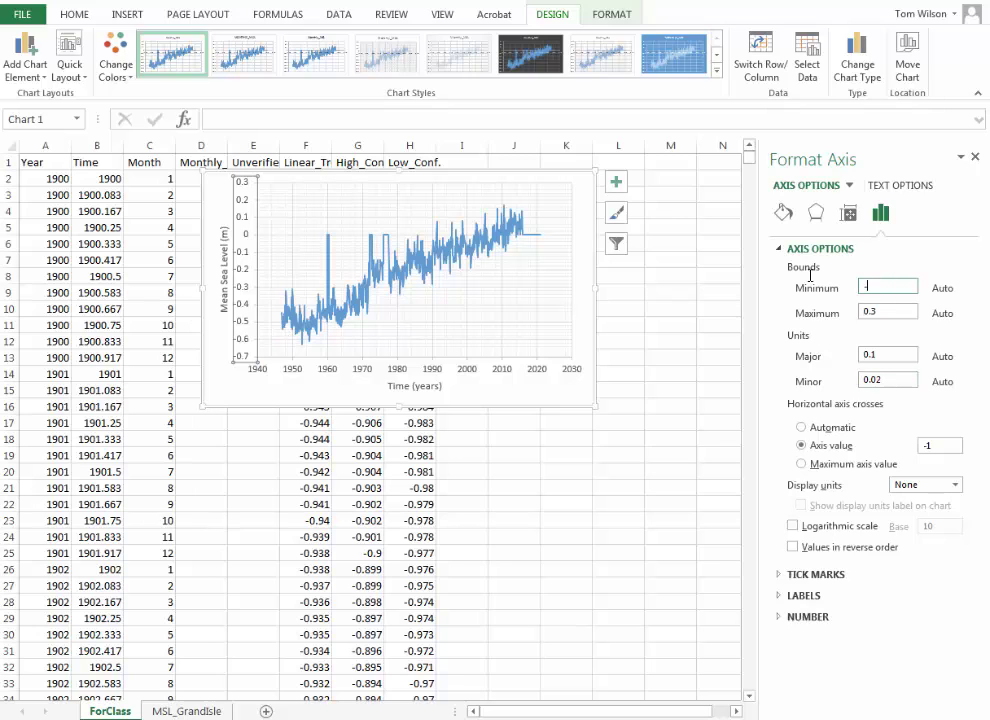
pyautogui.click(884, 310)
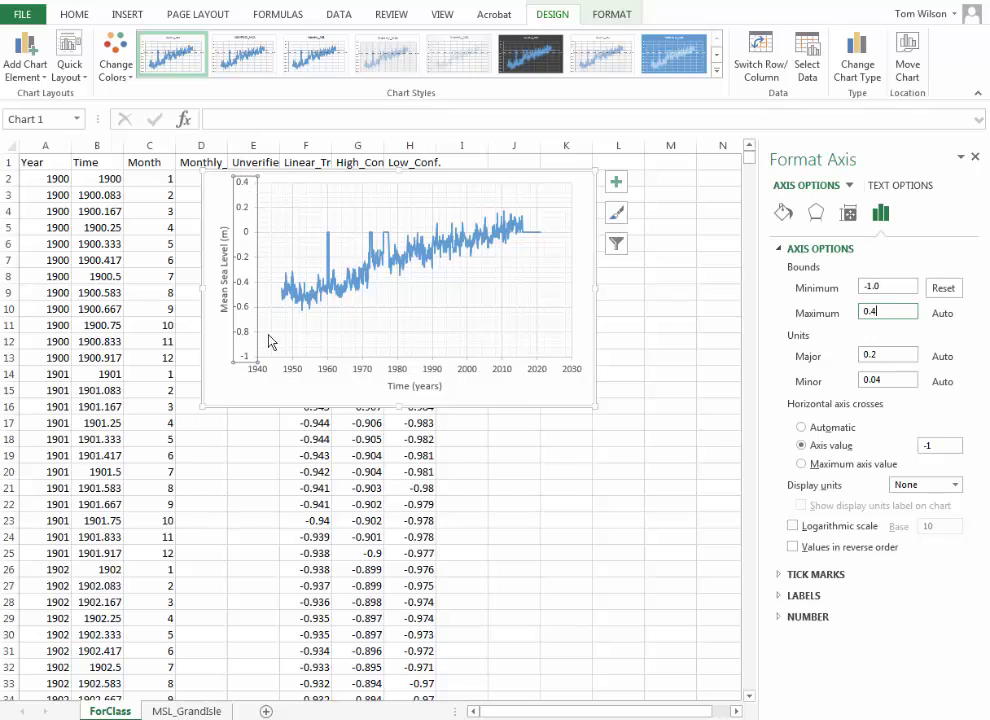
# - Set the horizontal time axis minimum bound to 1900
pyautogui.click(362, 378)
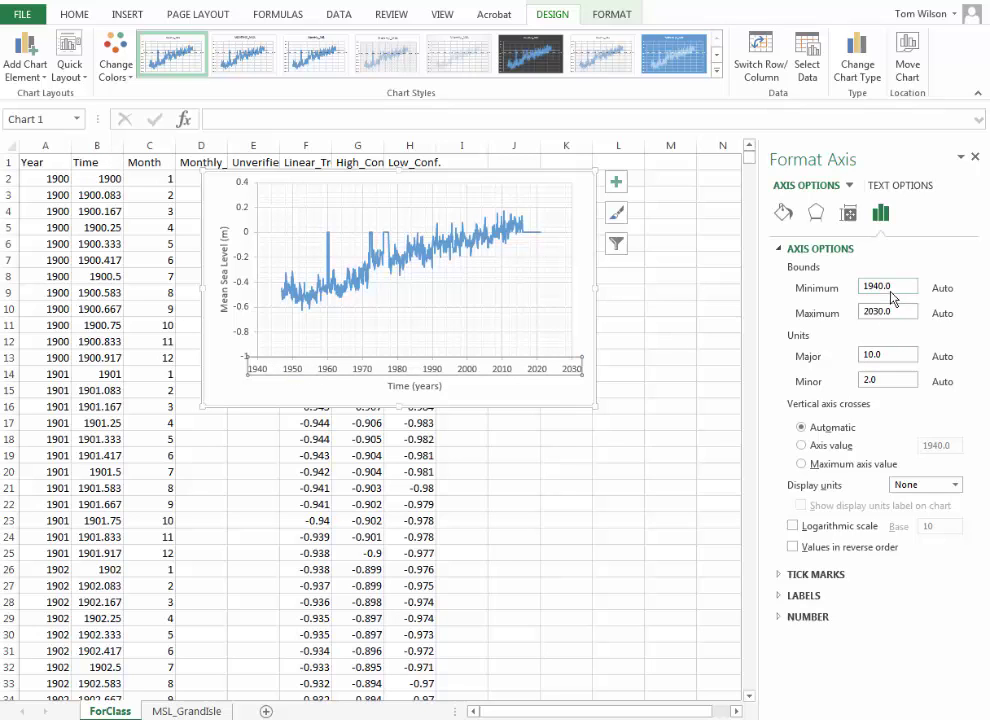
pyautogui.moveTo(895, 285); pyautogui.dragTo(853, 276)
pyautogui.write('1')
pyautogui.click(886, 311)
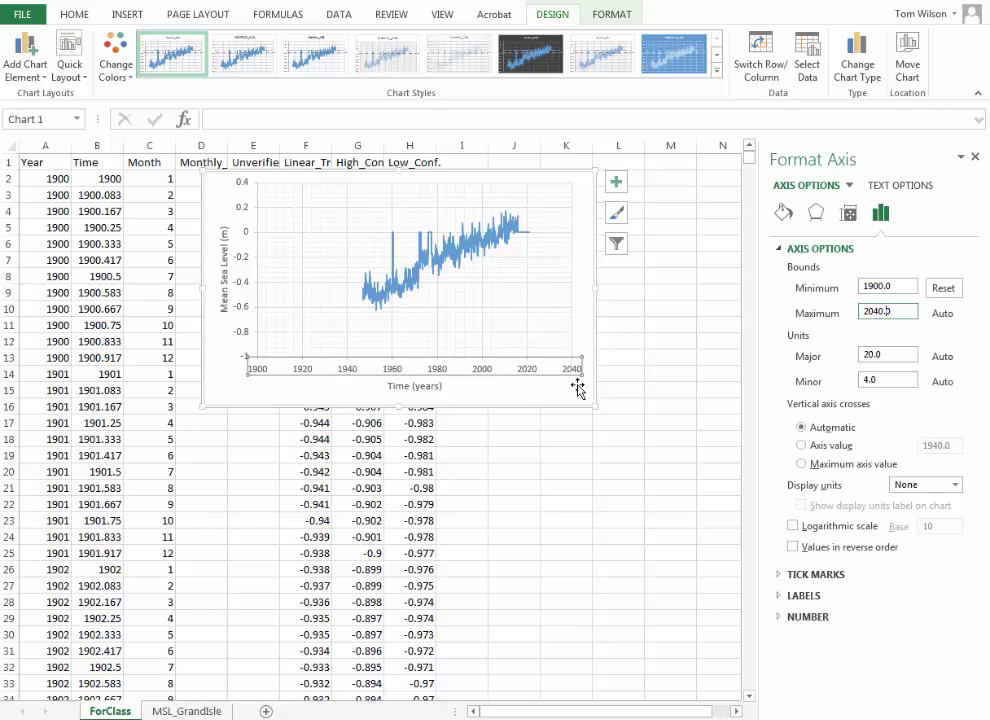
# - Reposition the chart and enlarge it to cover about columns C to L, down to row 20
pyautogui.moveTo(498, 167); pyautogui.dragTo(451, 188)
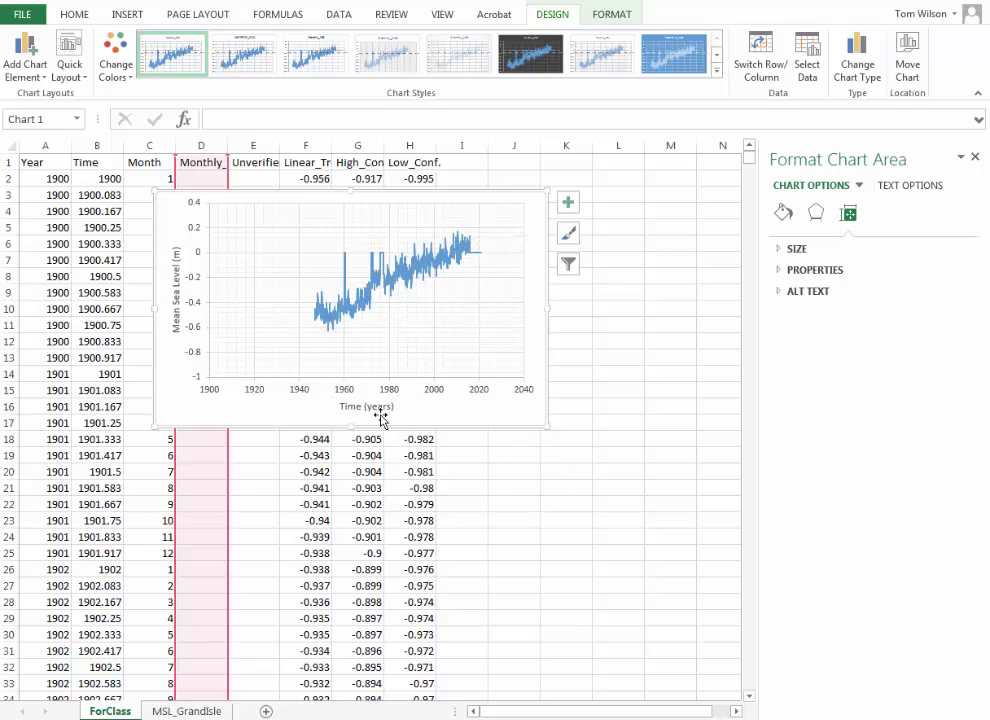
pyautogui.moveTo(545, 428); pyautogui.dragTo(603, 474)
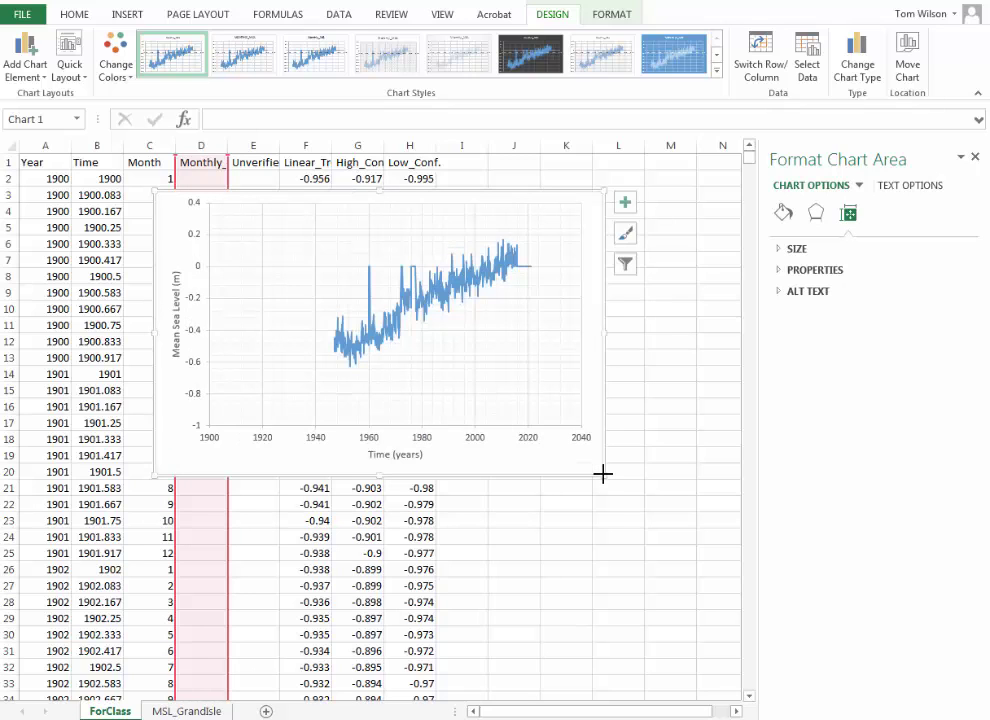
# - Add a chart title above the plot
pyautogui.click(35, 78)
pyautogui.moveTo(61, 140)
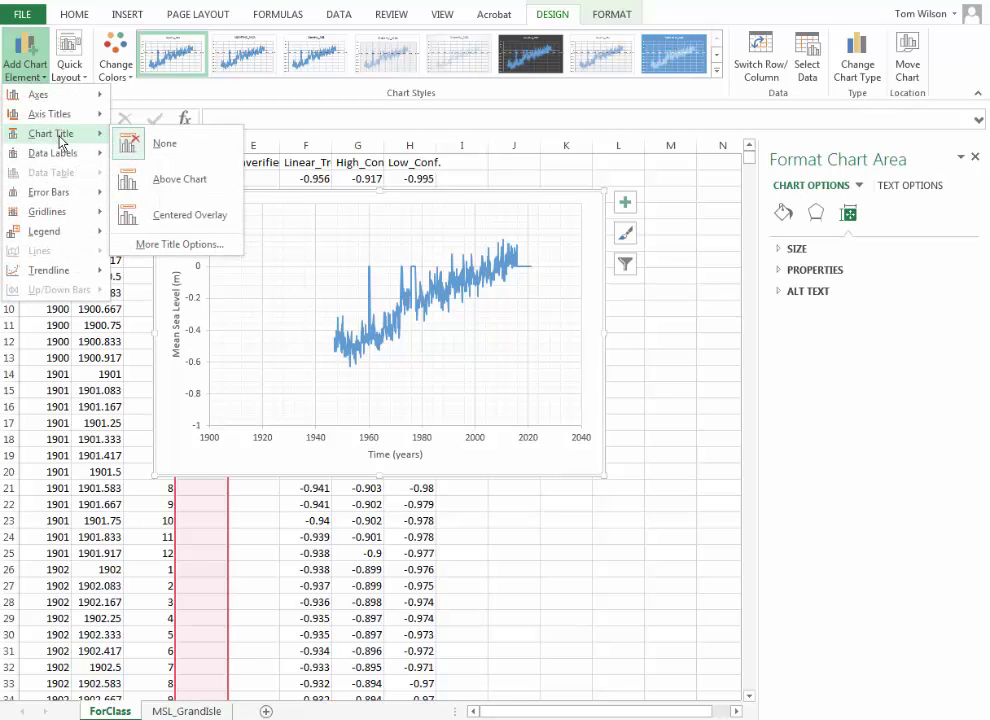
pyautogui.click(208, 191)
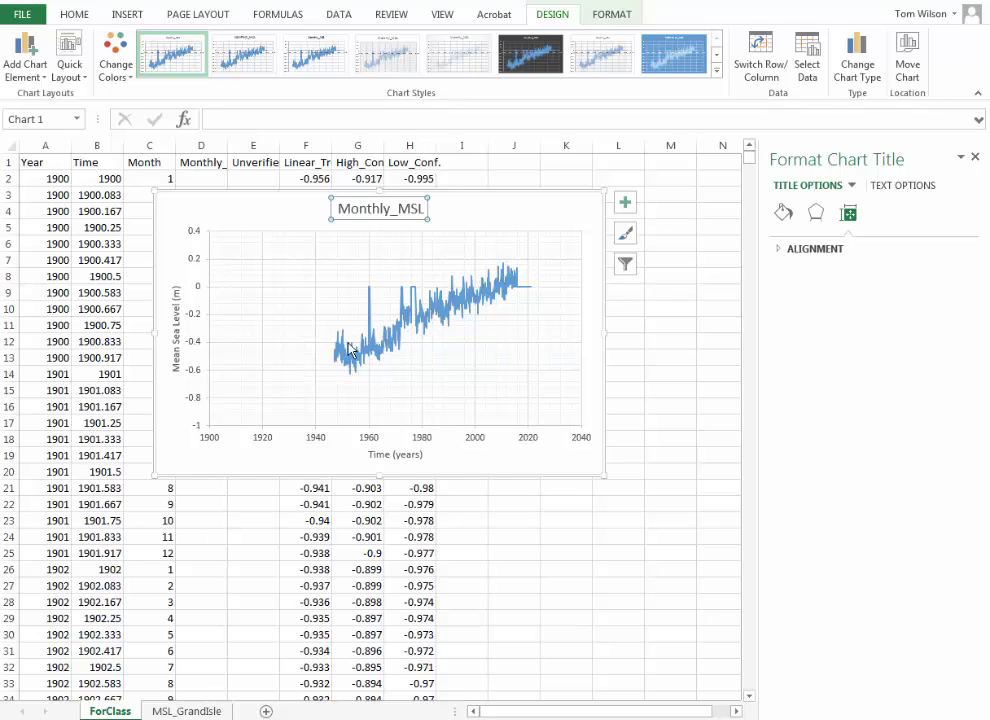
# - Add a linear trendline to the Monthly_MSL series and display its equation and R-squared value on the chart
pyautogui.rightClick(433, 316)
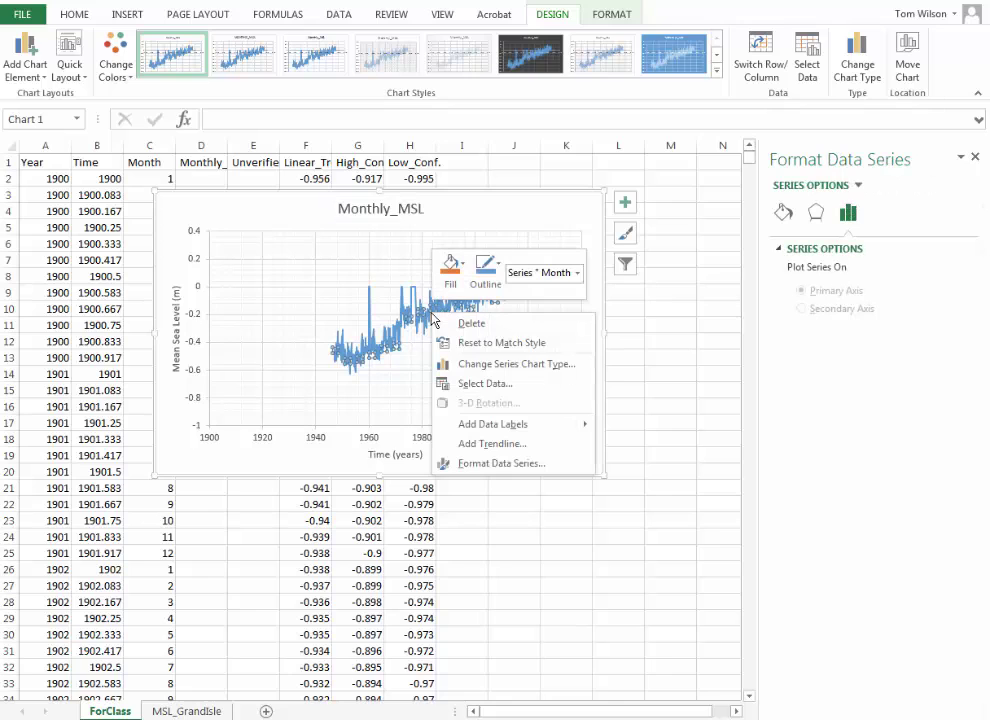
pyautogui.click(490, 445)
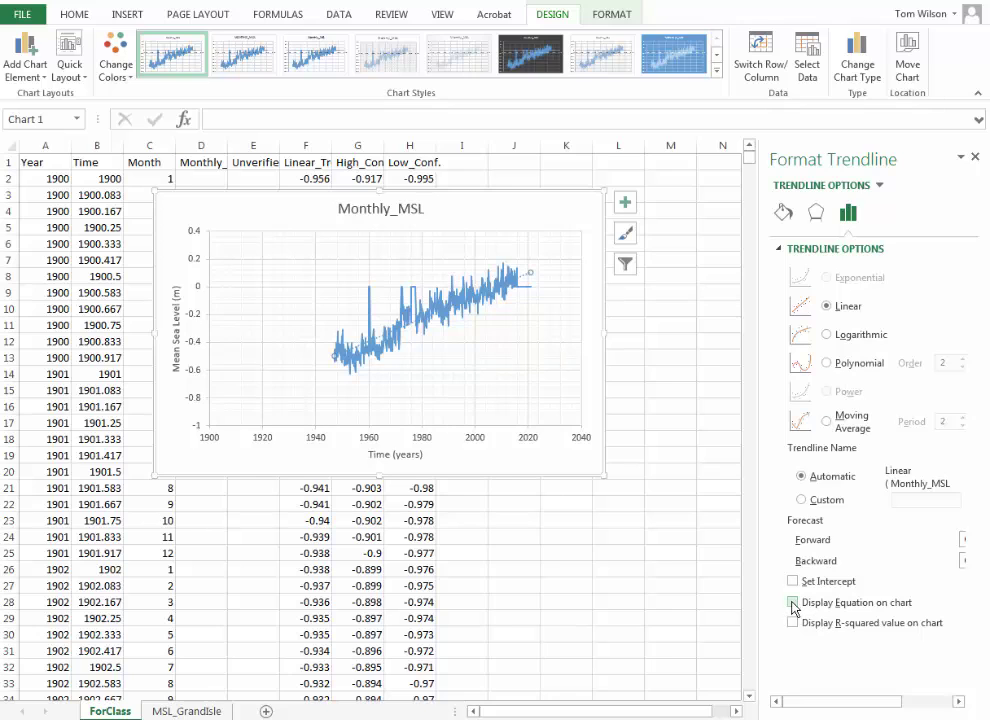
pyautogui.click(793, 603)
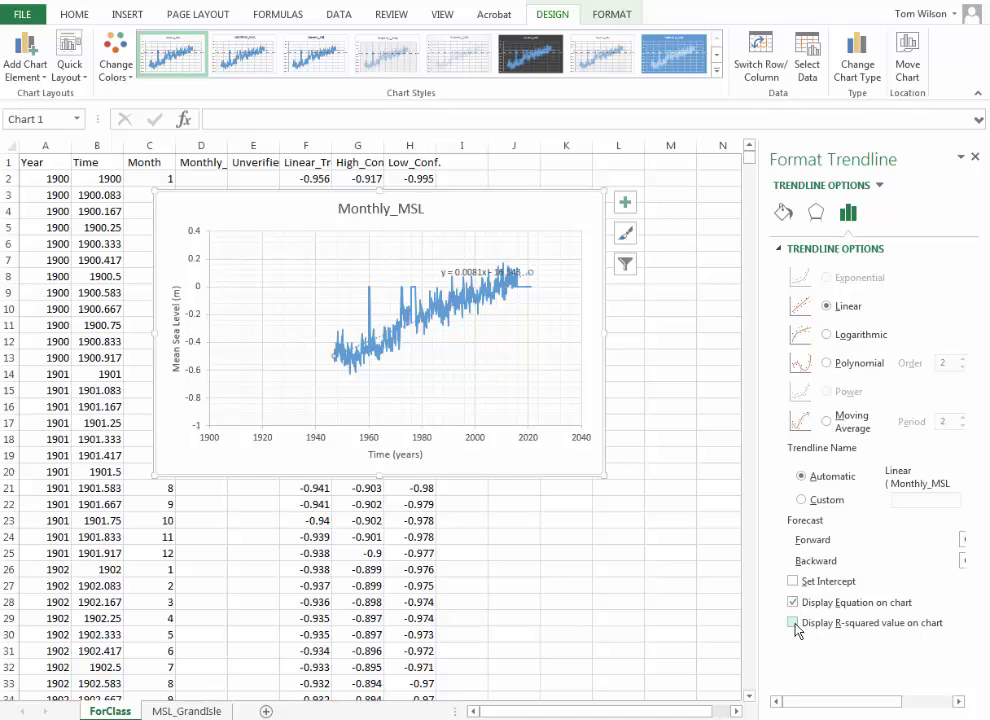
pyautogui.click(793, 623)
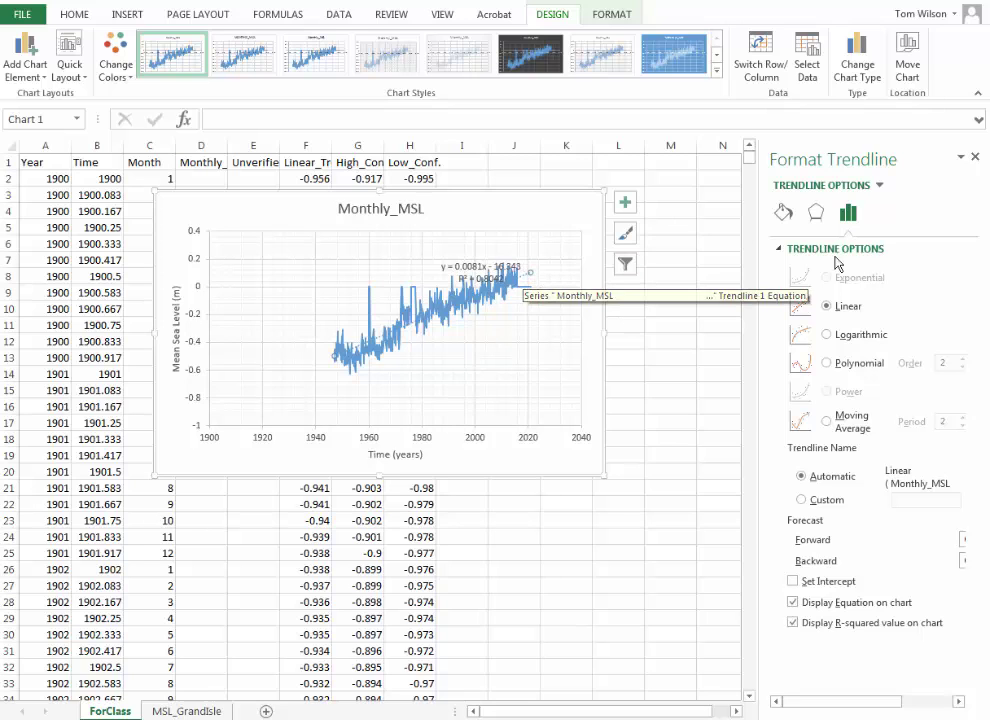
# - Format the trendline as a black line 2 pt wide with a solid dash type
pyautogui.click(786, 214)
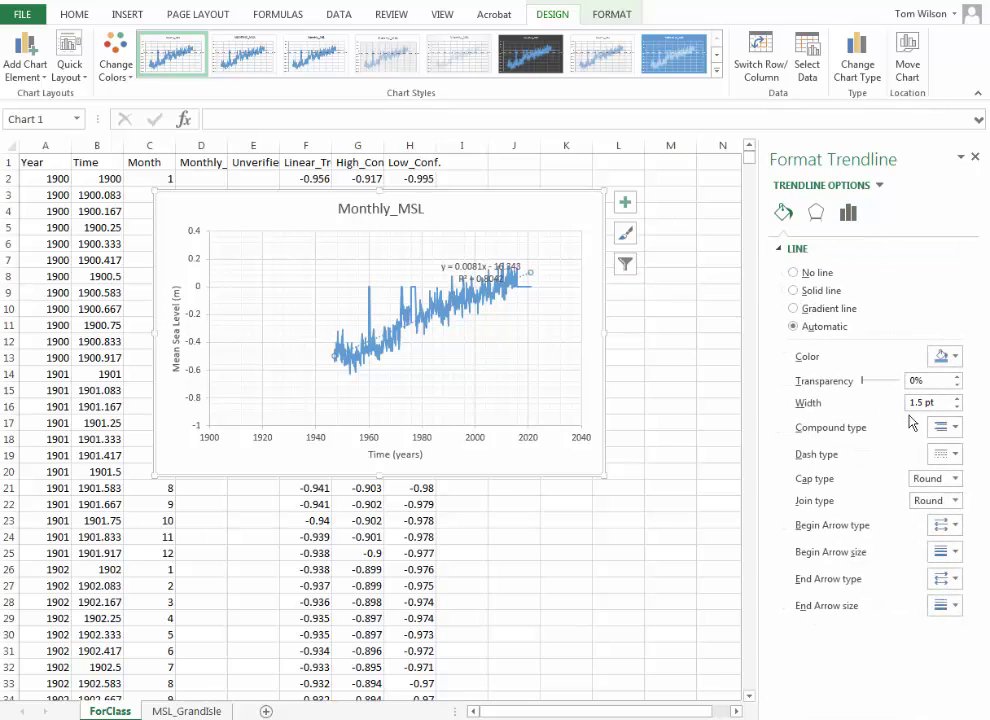
pyautogui.click(945, 356)
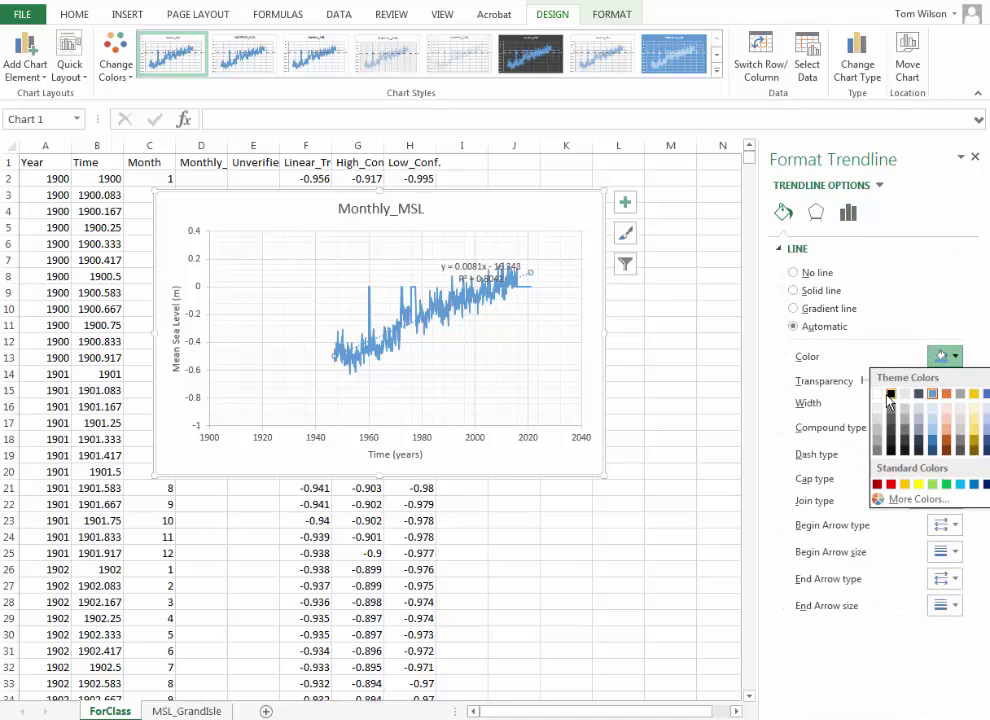
pyautogui.click(890, 396)
pyautogui.moveTo(939, 403); pyautogui.dragTo(895, 408)
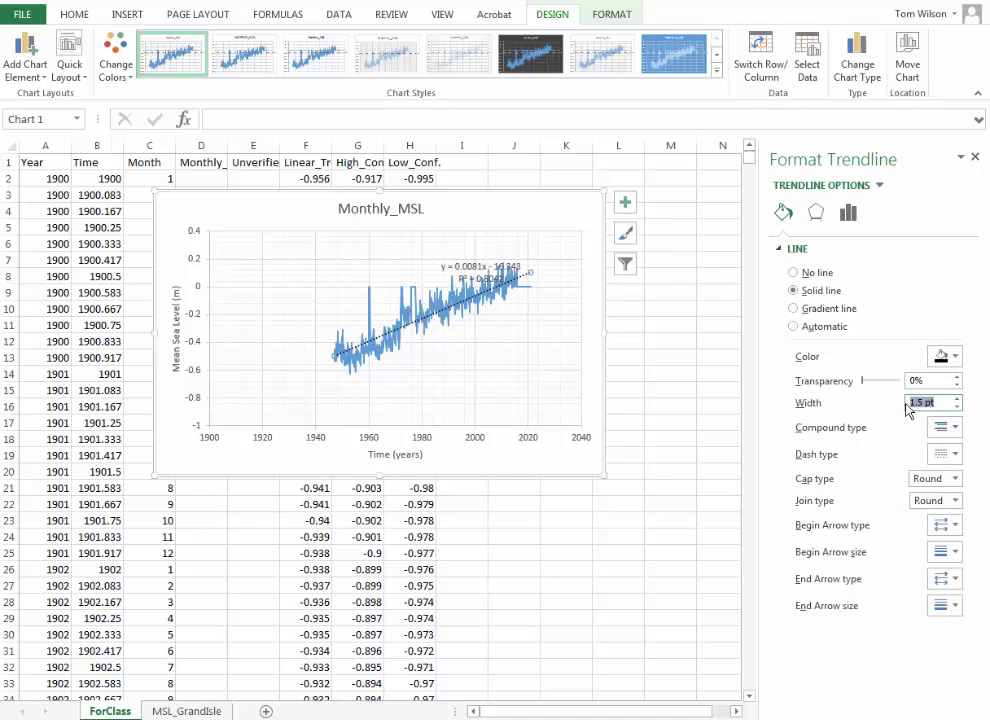
pyautogui.write('2')
pyautogui.click(944, 454)
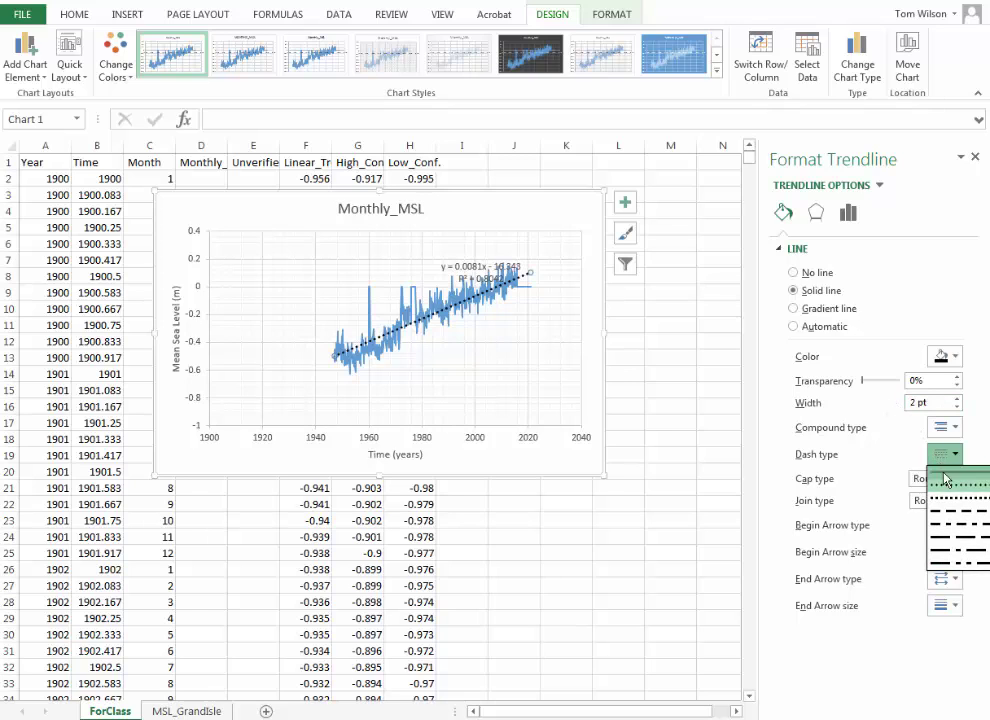
pyautogui.click(945, 481)
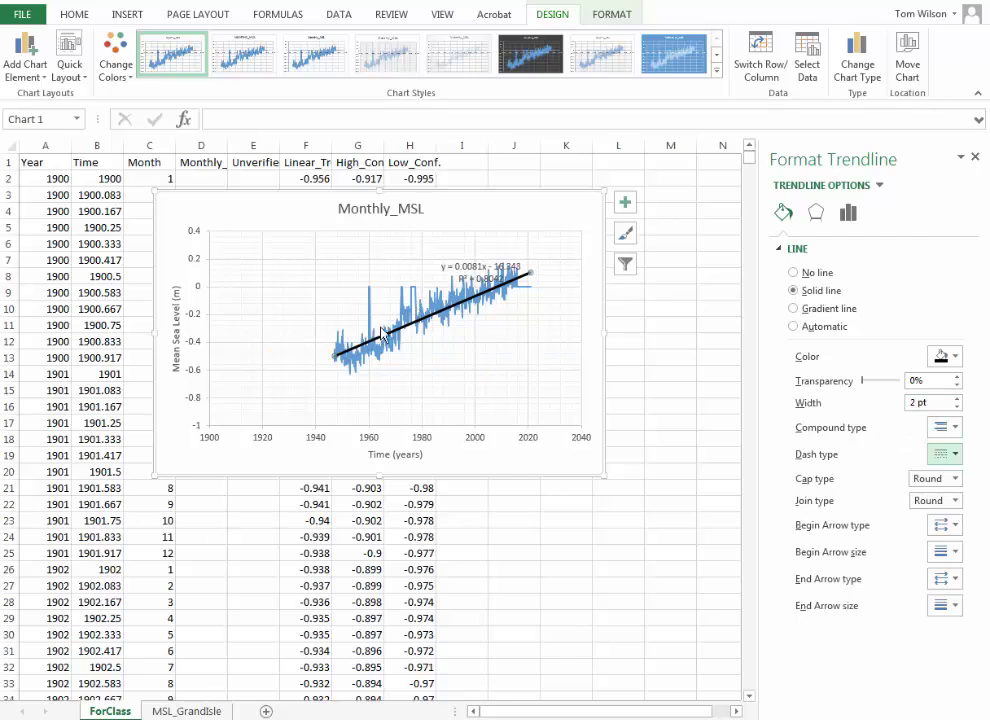
# - Relocate the trendline equation label to the clear area above the early data and enlarge its font to 12
pyautogui.click(455, 263)
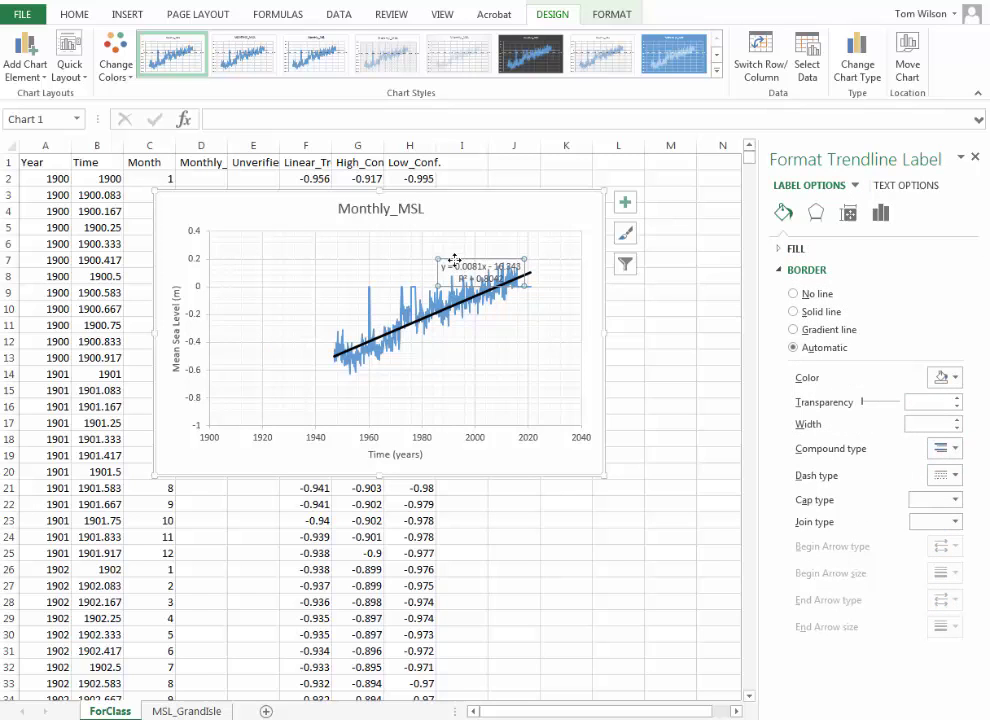
pyautogui.moveTo(455, 263); pyautogui.dragTo(386, 266)
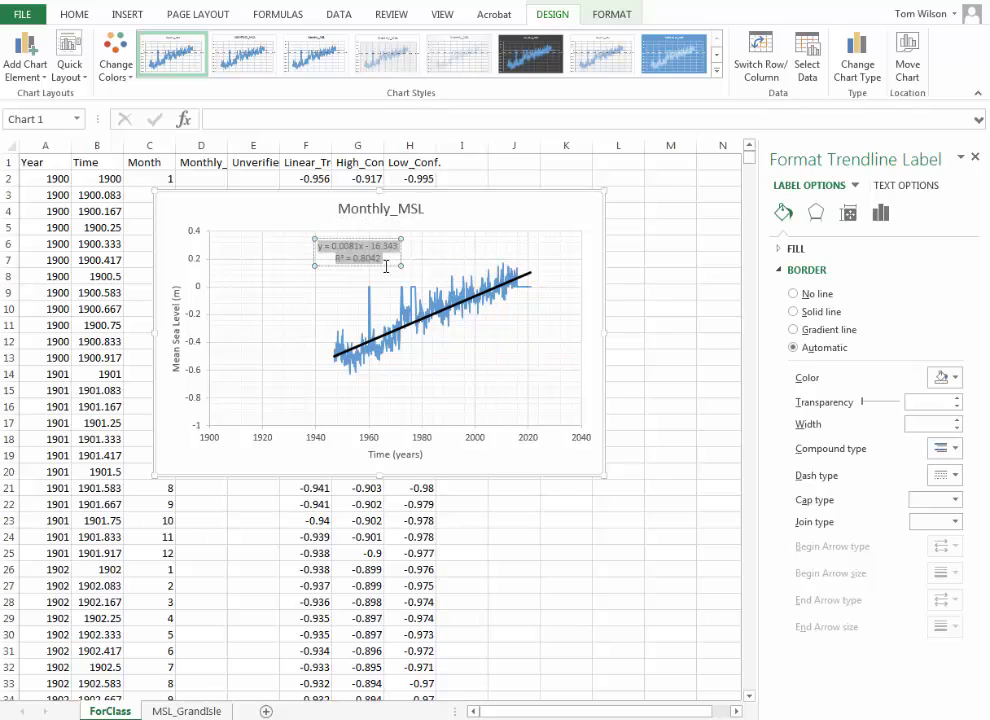
pyautogui.click(64, 14)
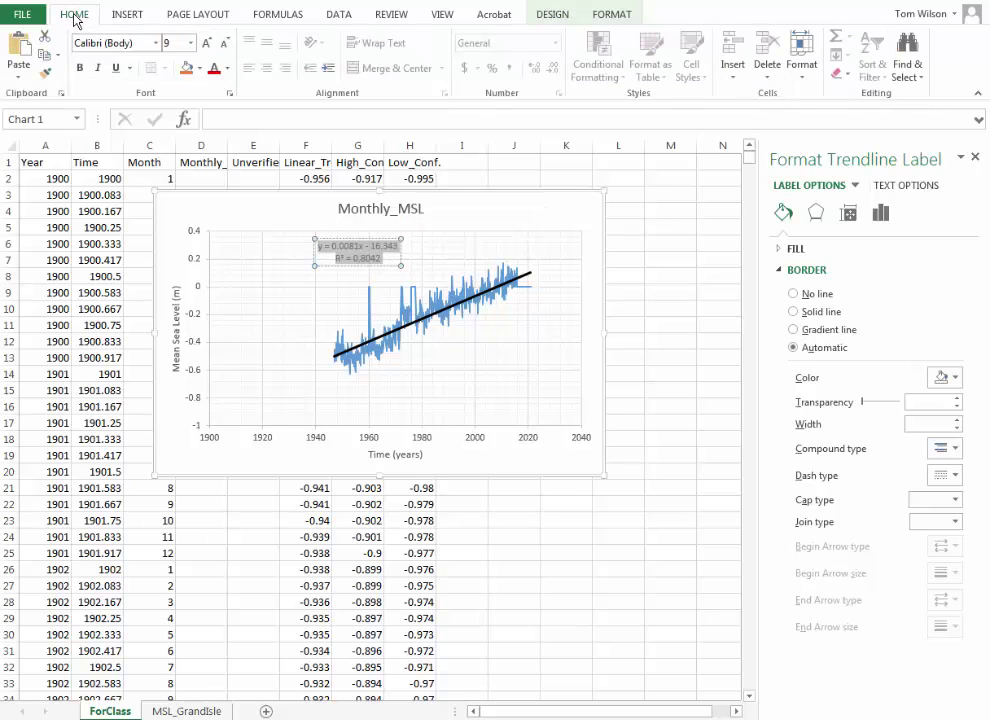
pyautogui.click(209, 46)
pyautogui.click(209, 46)
pyautogui.click(209, 46)
pyautogui.click(209, 46)
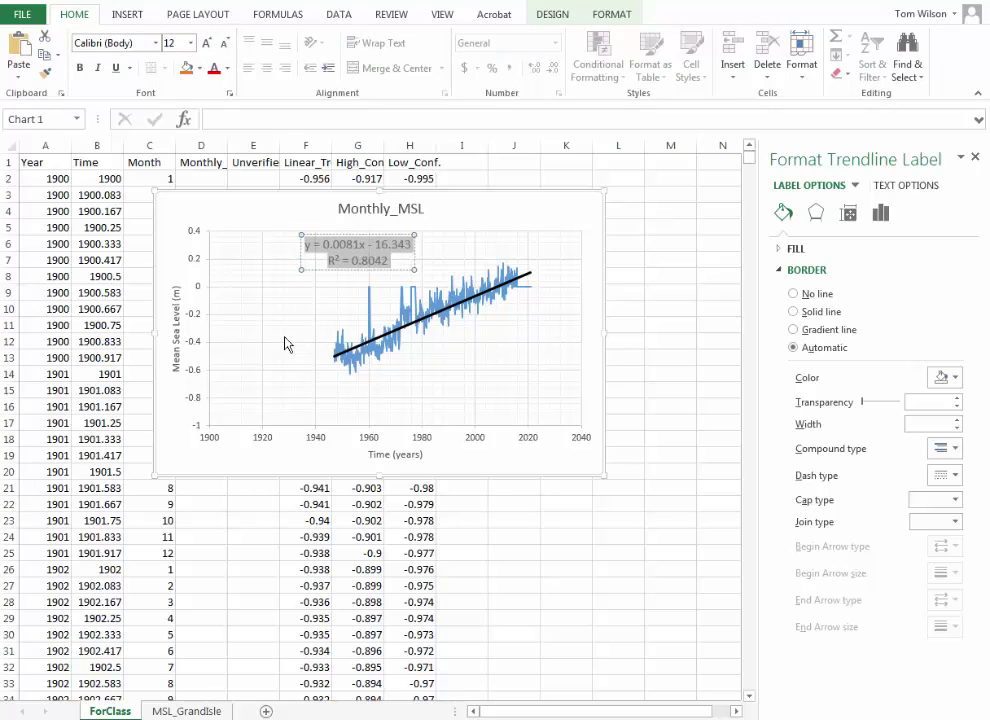
# - Give the trendline equation label a solid white fill
pyautogui.rightClick(323, 235)
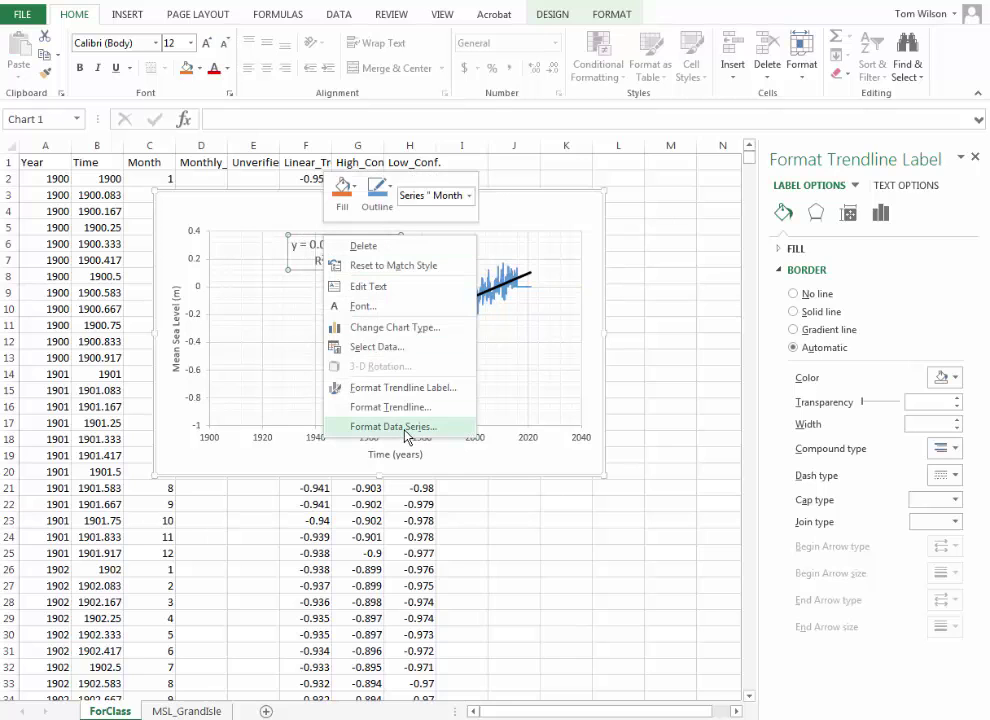
pyautogui.click(405, 387)
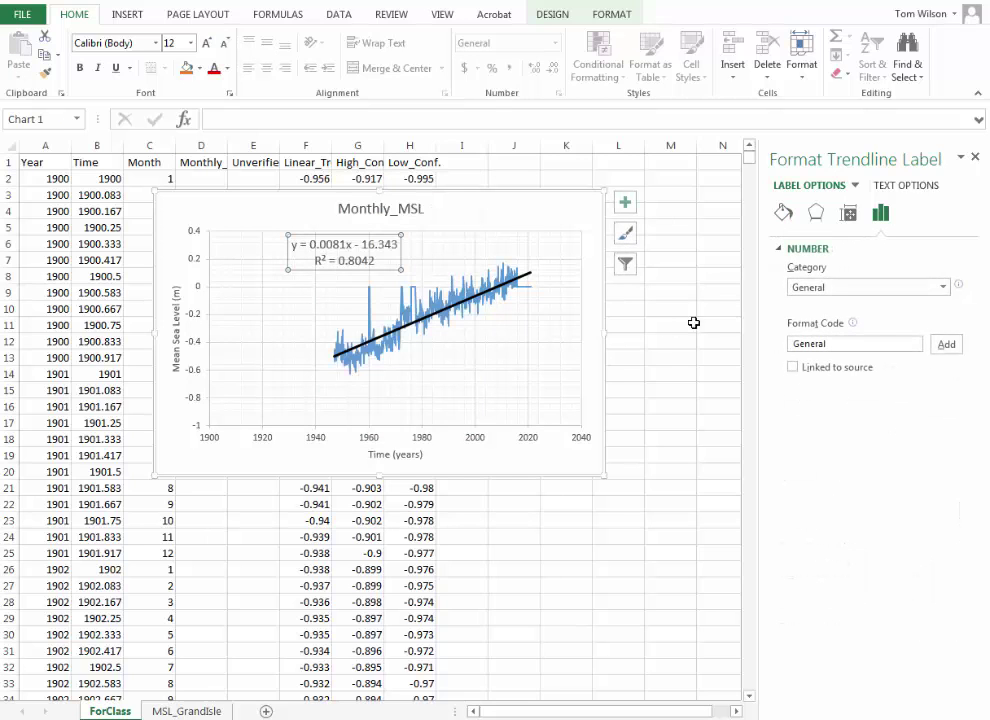
pyautogui.click(783, 212)
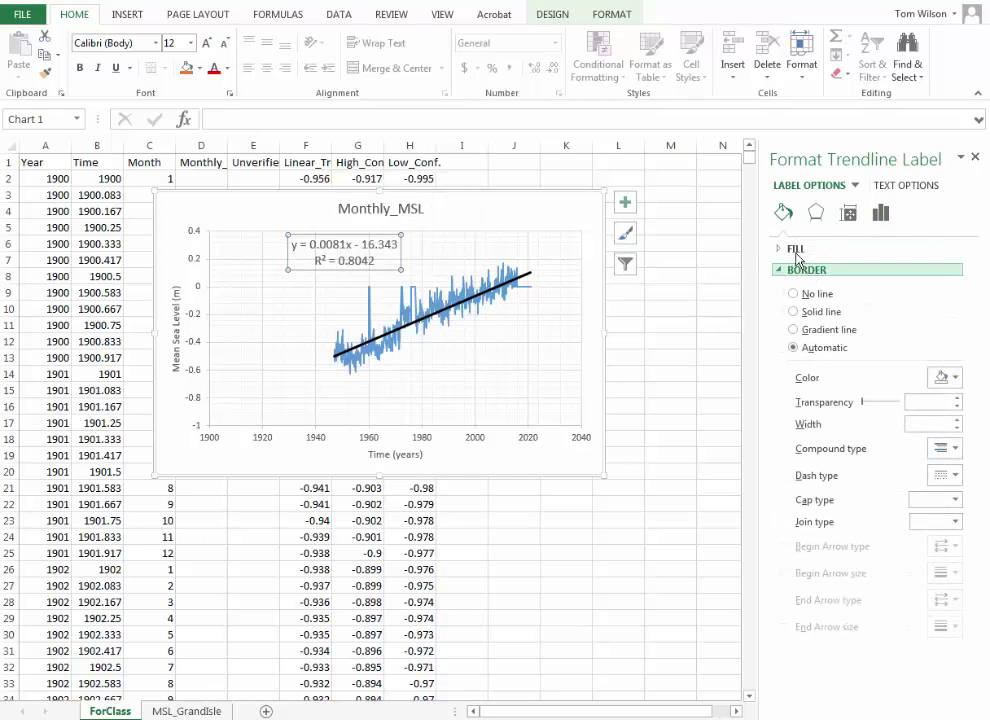
pyautogui.click(796, 249)
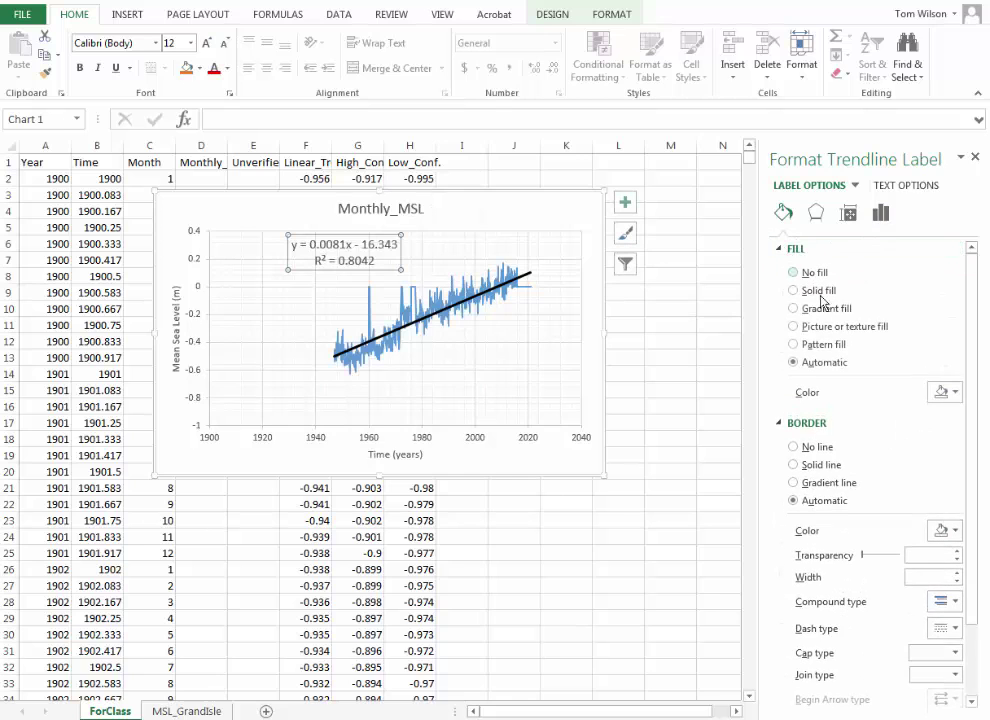
pyautogui.click(943, 393)
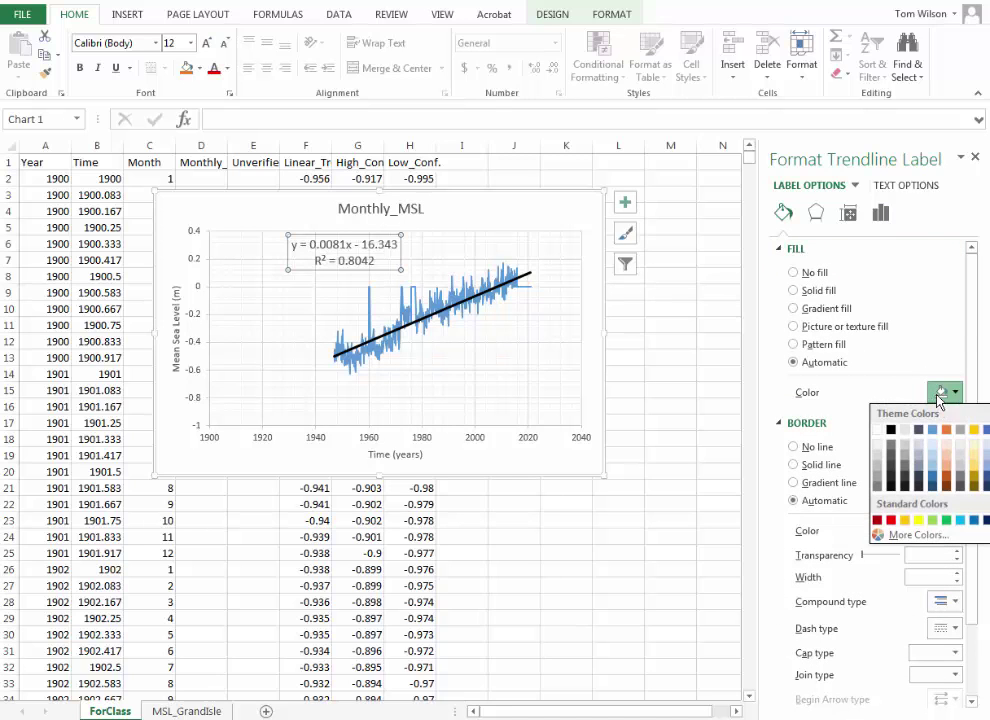
pyautogui.click(876, 431)
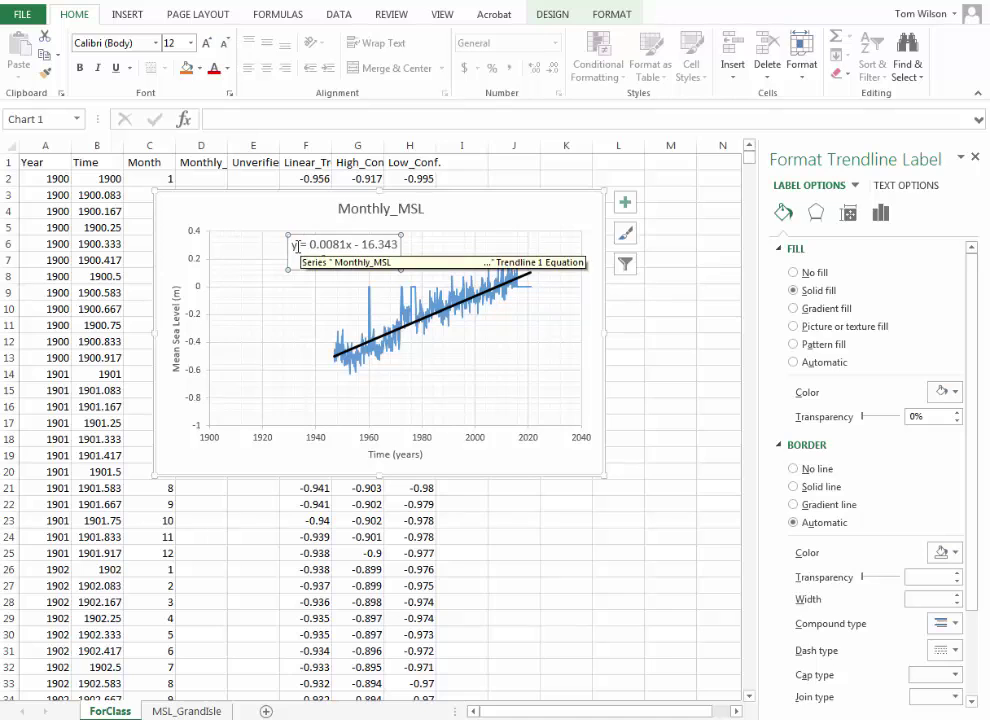
# - Edit the trendline equation label, replacing y with MSL and x with t
pyautogui.click(295, 245)
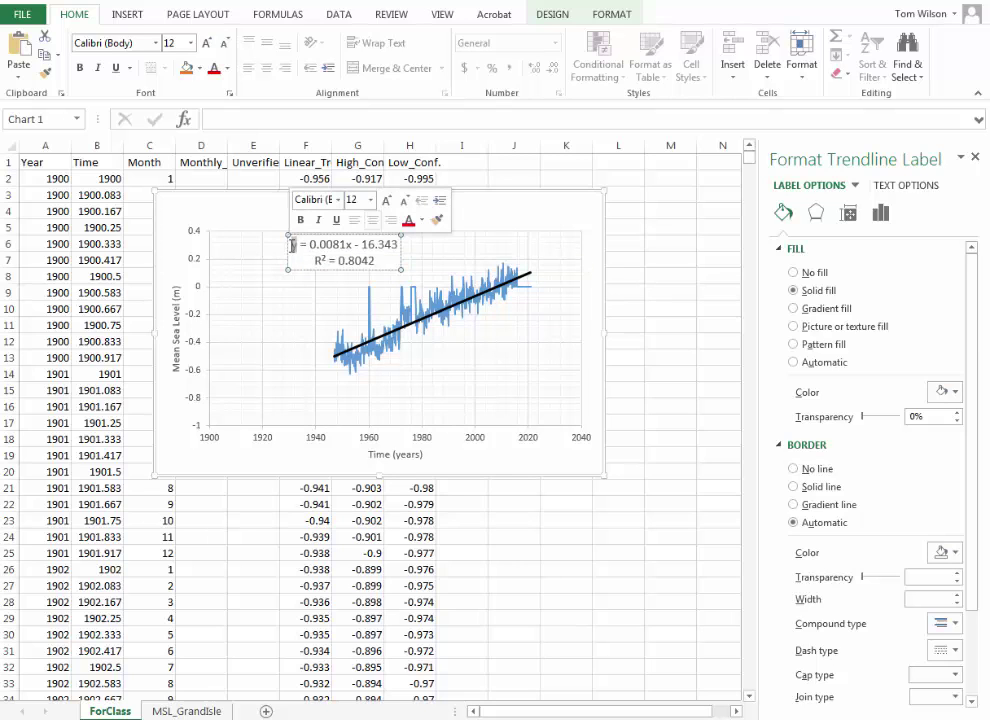
pyautogui.write('MSA')
pyautogui.press('BackSpace')
pyautogui.write('L')
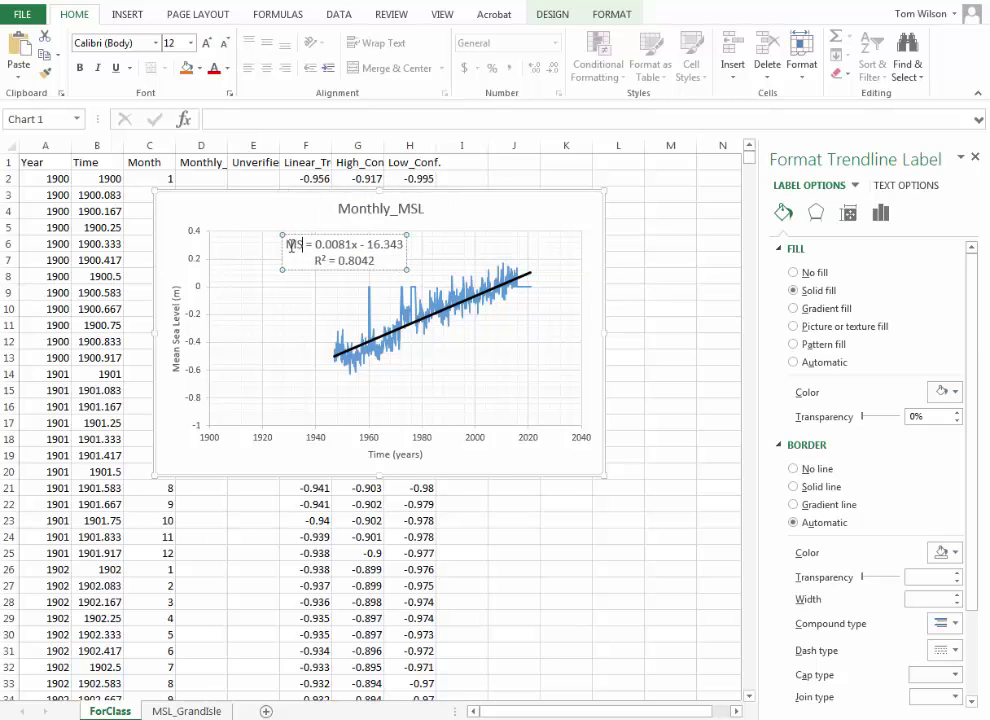
pyautogui.click(359, 249)
pyautogui.press('BackSpace')
pyautogui.write('t')
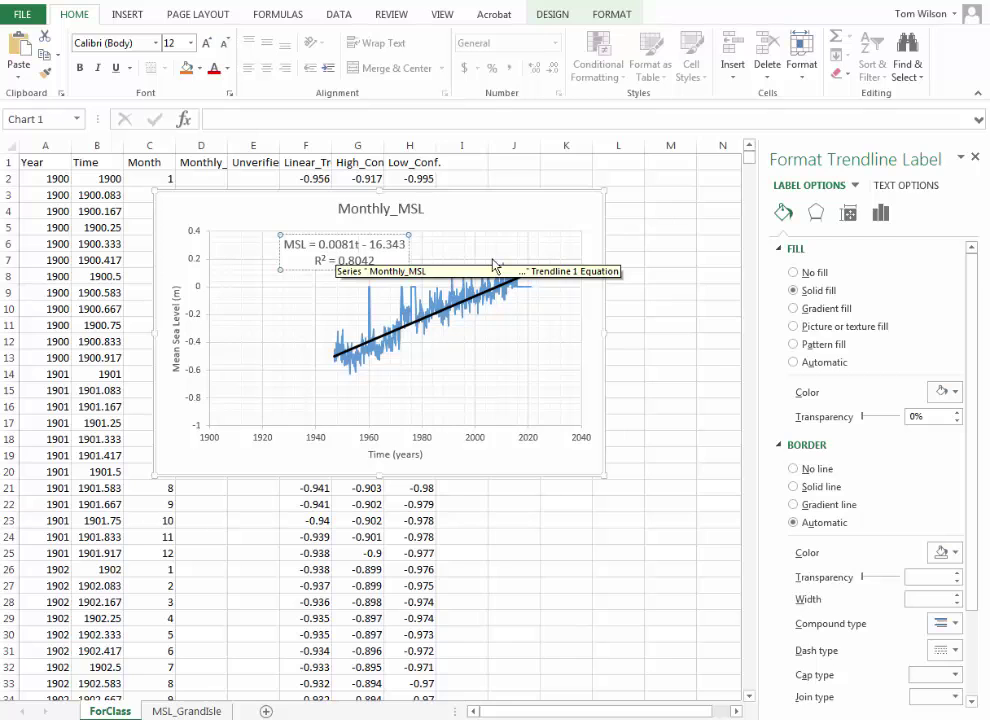
# - Calculate the correlation coefficient in cell J1 with the formula =0.8042^0.5
pyautogui.click(516, 167)
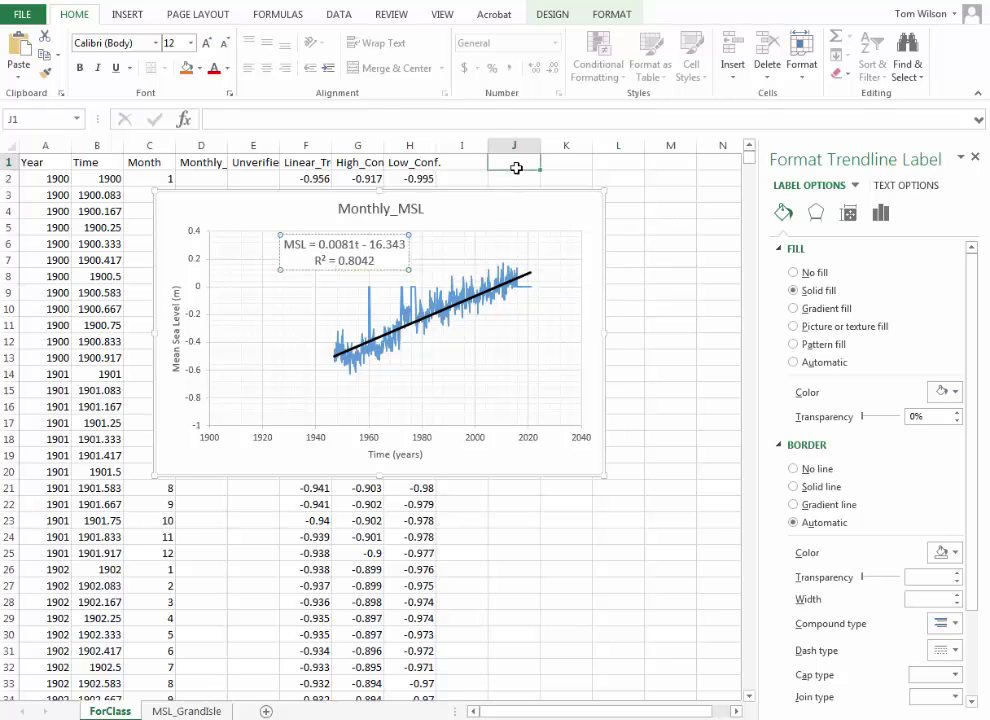
pyautogui.write('=0.')
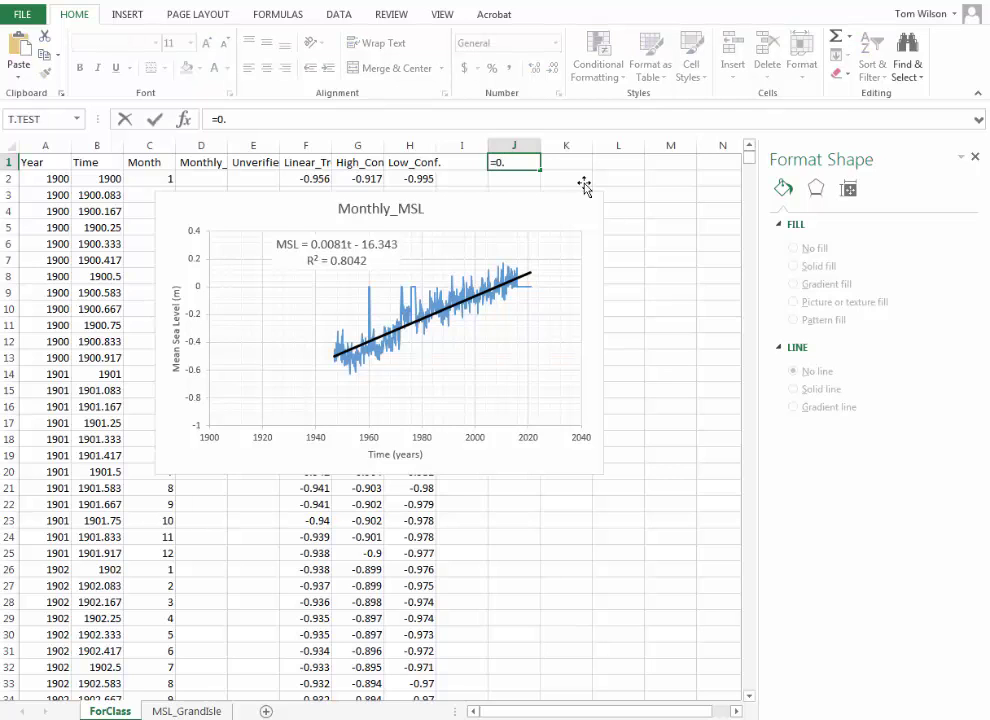
pyautogui.write('8042^0.5')
pyautogui.press('Return')
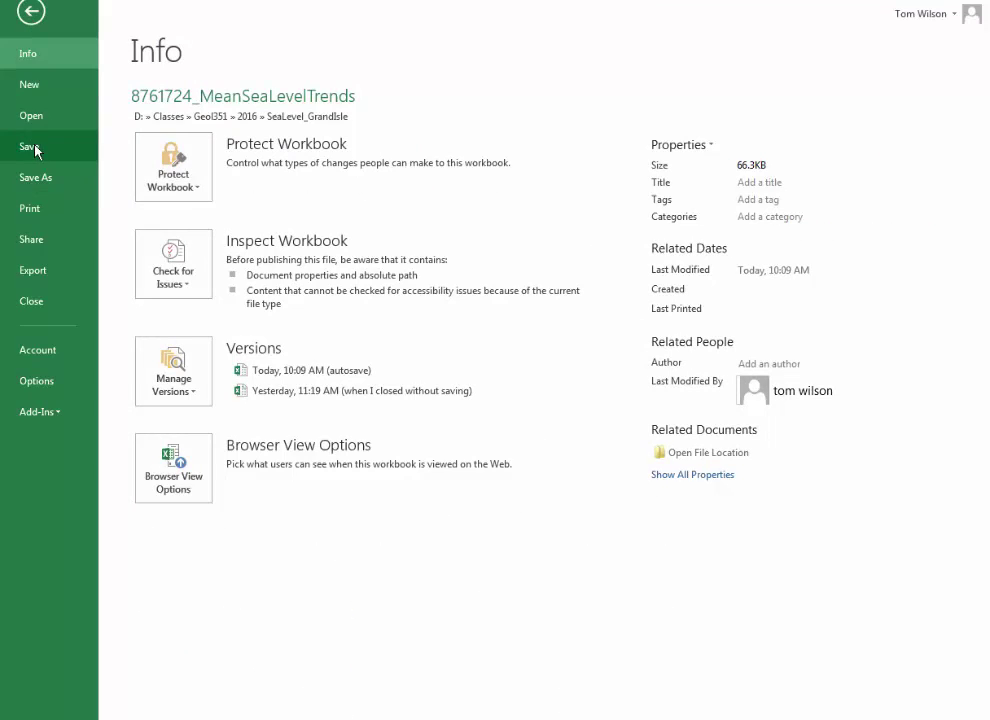
pyautogui.click(44, 186)
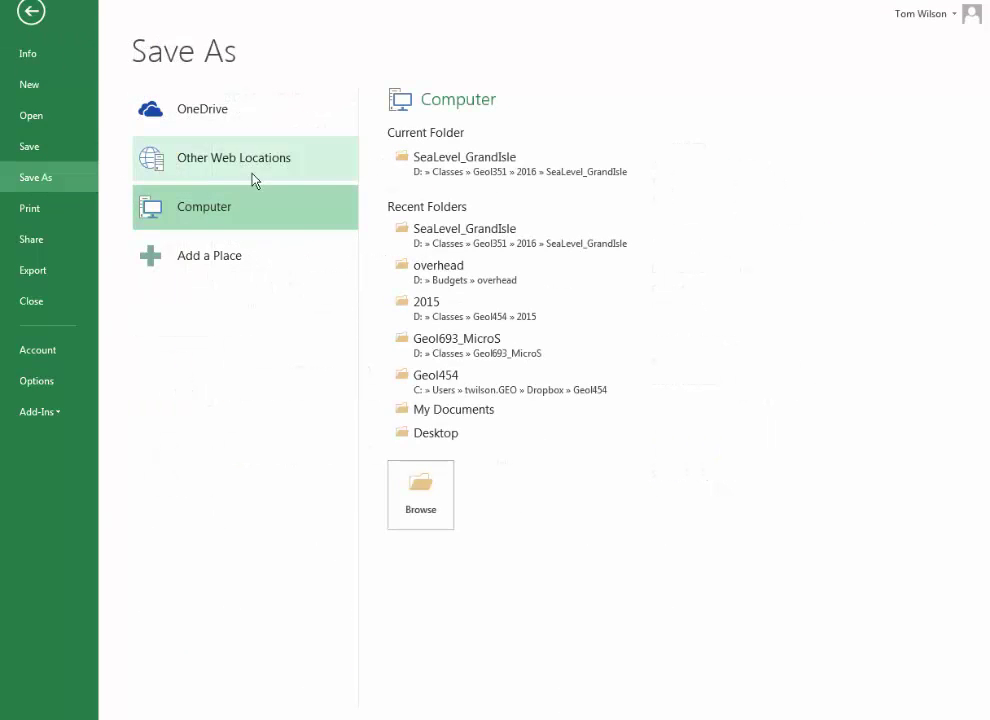
pyautogui.click(437, 180)
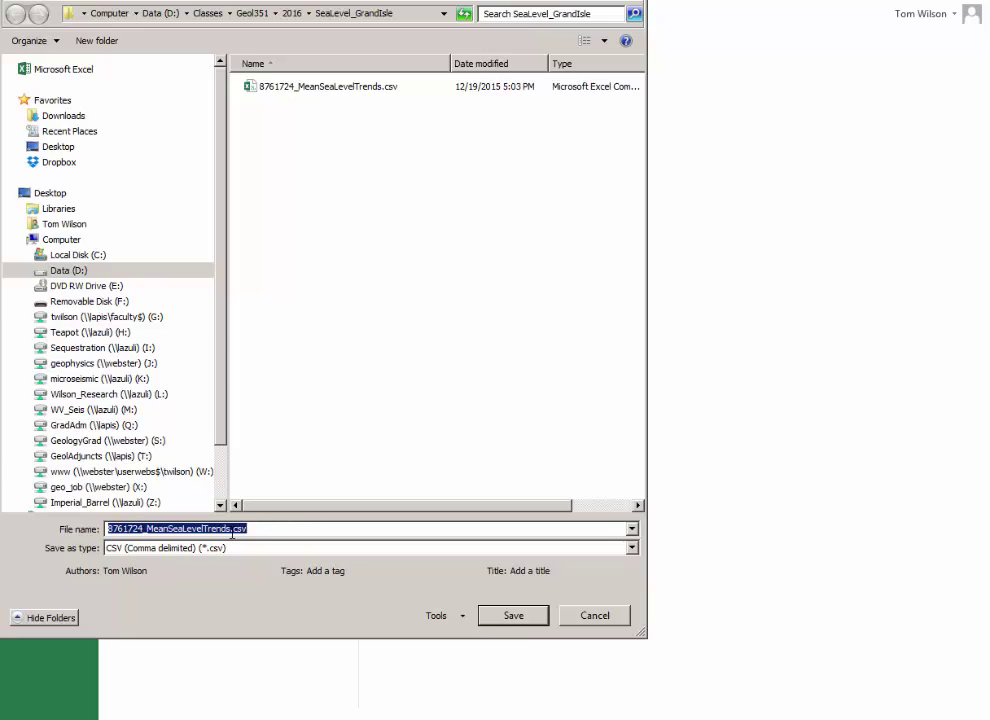
pyautogui.moveTo(232, 534); pyautogui.dragTo(106, 530)
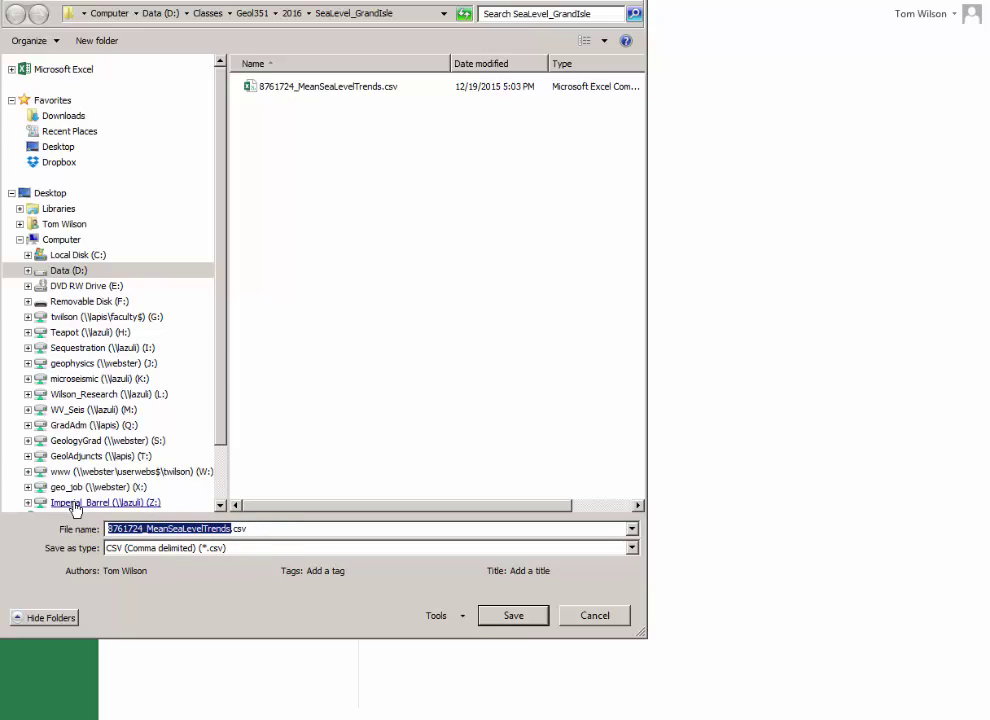
pyautogui.write('MSL')
pyautogui.write('_GrandIsl')
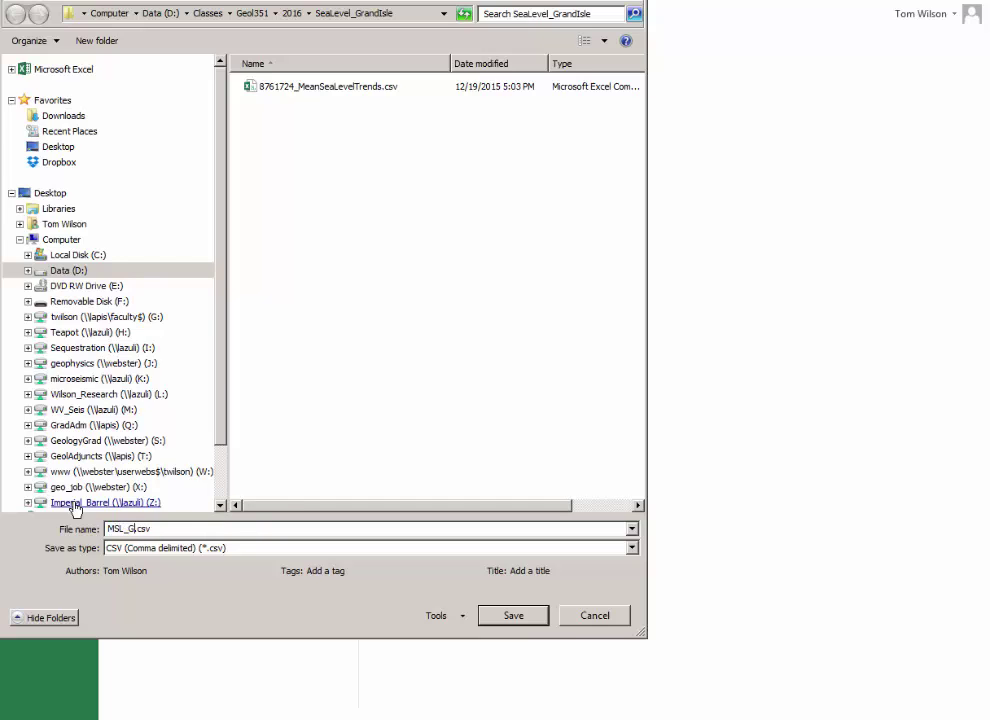
pyautogui.write('e_4Class')
pyautogui.press('Return')
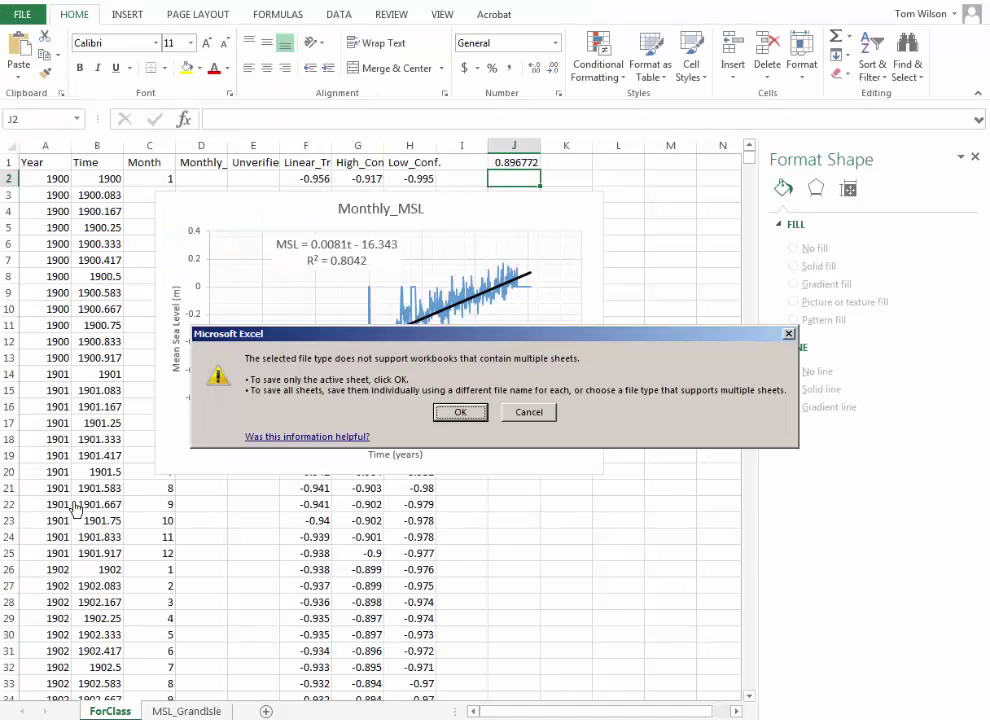
pyautogui.click(522, 414)
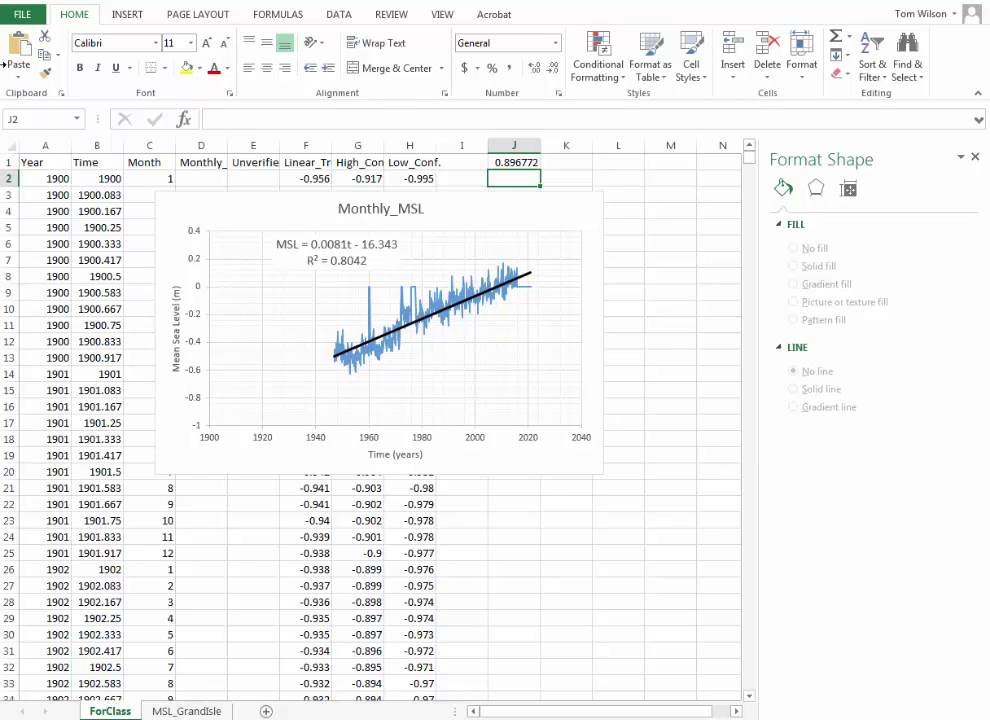
# - Save a copy in the SeaLevel_GrandIsle folder as an Excel 97-2003 Workbook named MSL_GrandIsle_4Class.xls
pyautogui.click(22, 14)
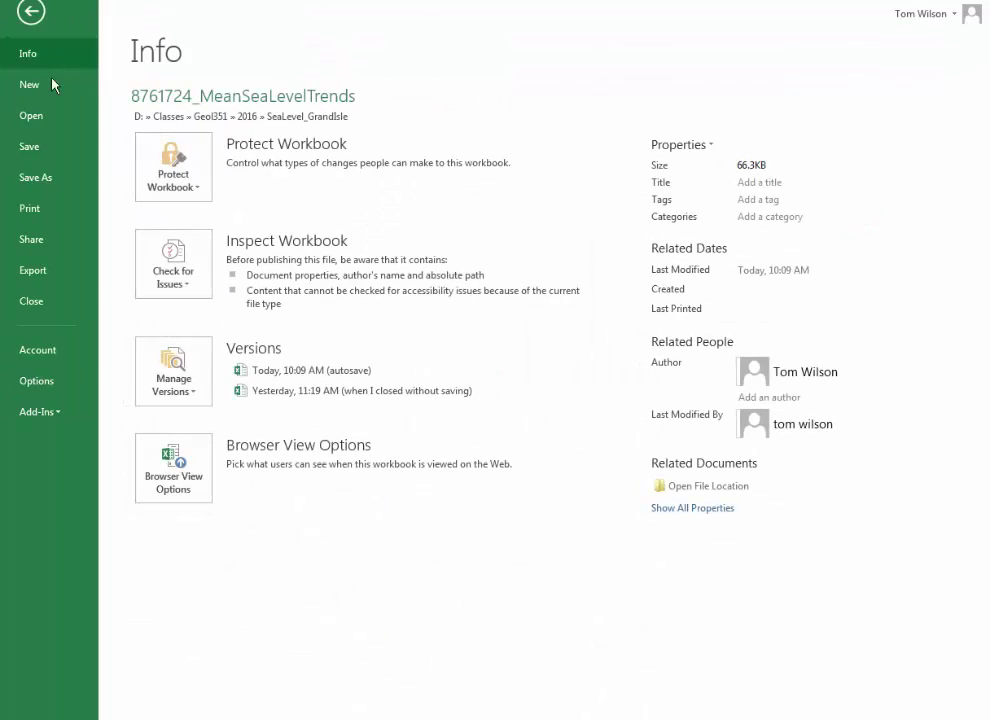
pyautogui.click(57, 177)
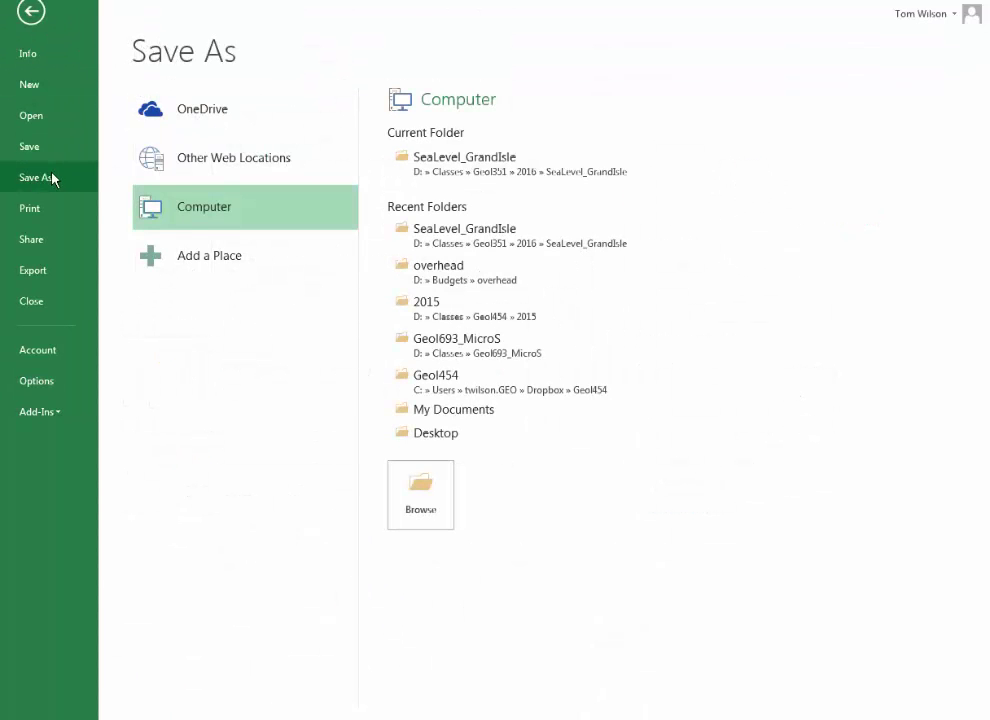
pyautogui.click(432, 177)
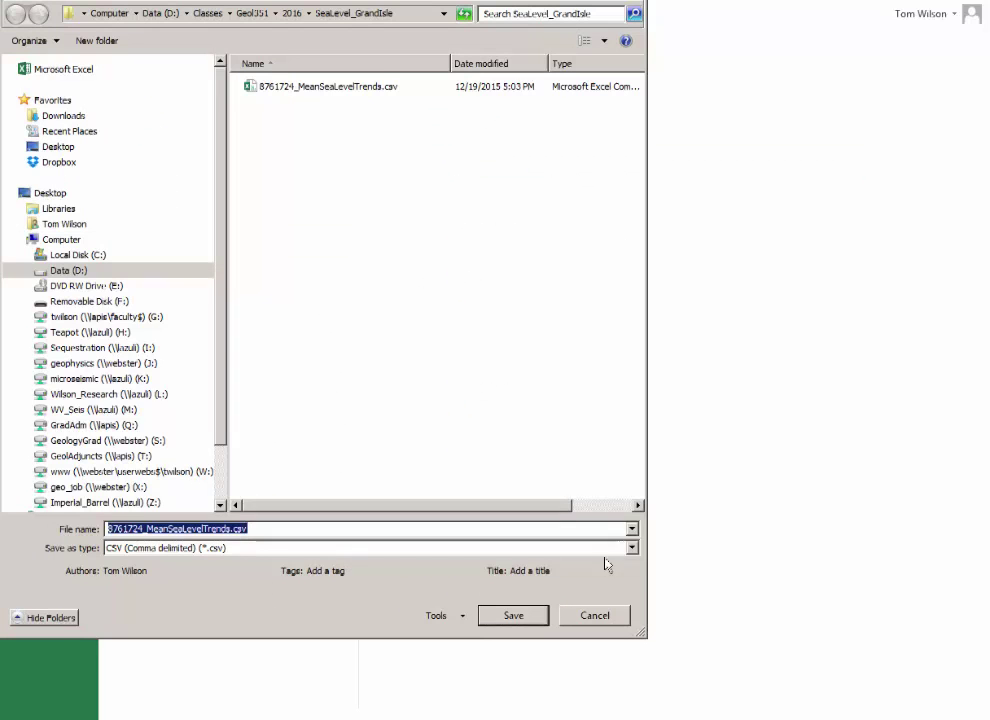
pyautogui.click(632, 548)
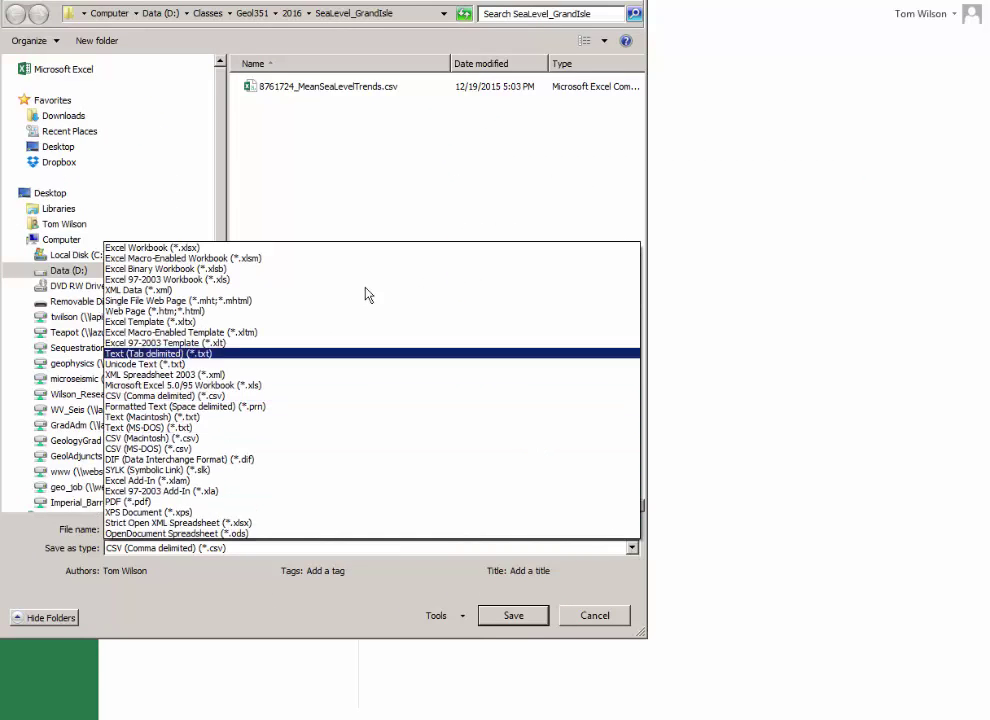
pyautogui.click(229, 280)
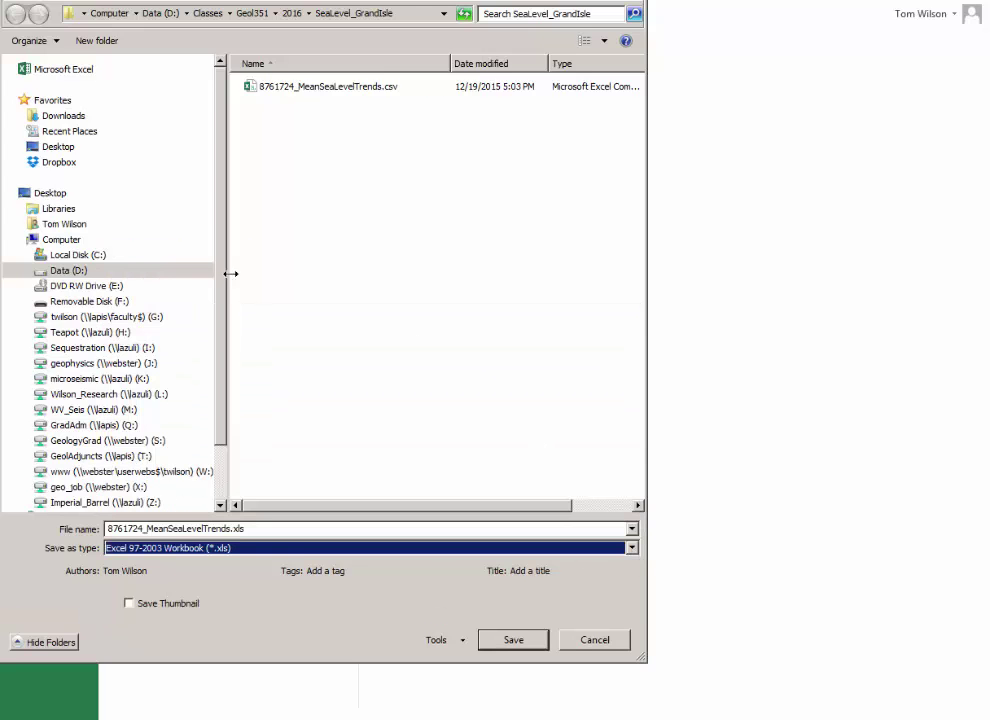
pyautogui.doubleClick(230, 528)
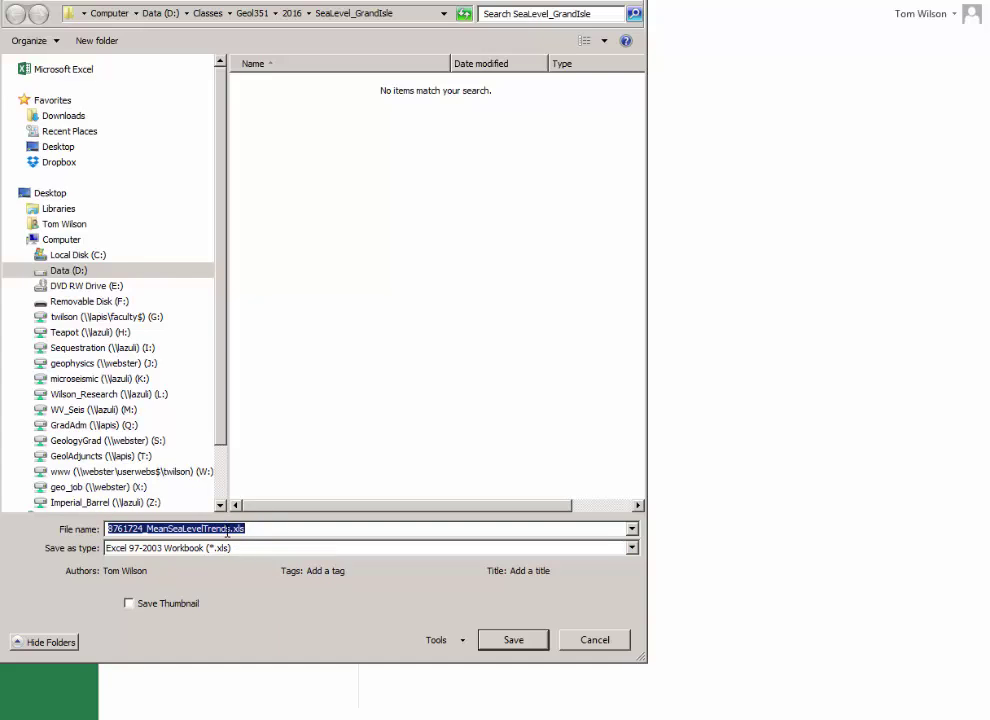
pyautogui.moveTo(230, 528); pyautogui.dragTo(123, 528)
pyautogui.hotkey('shift', 'Home')
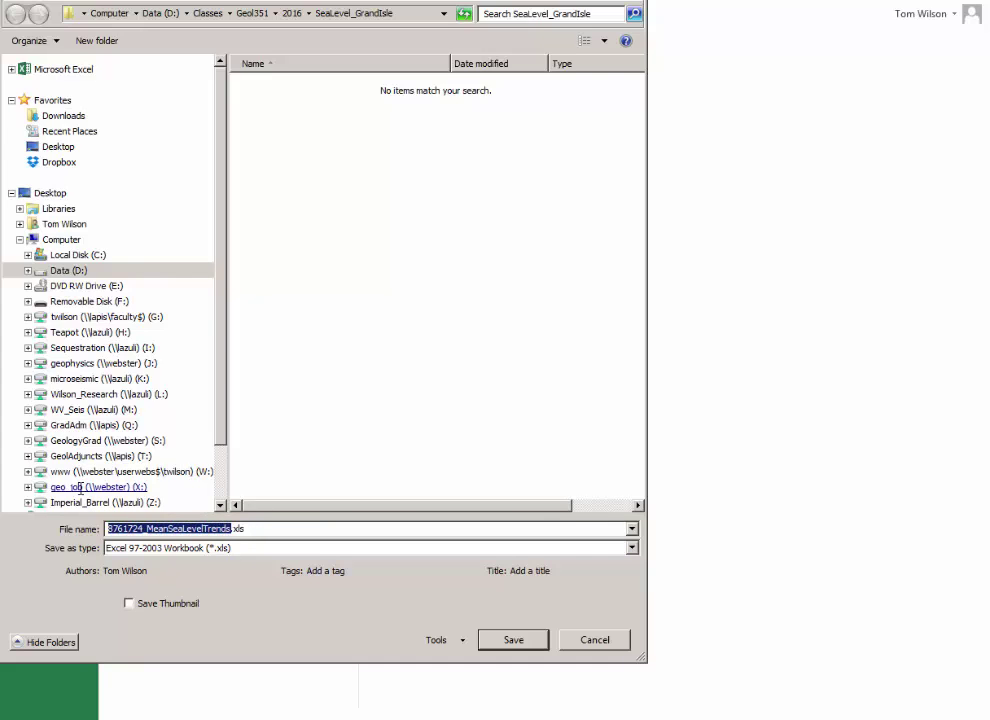
pyautogui.write('MSL_Gra')
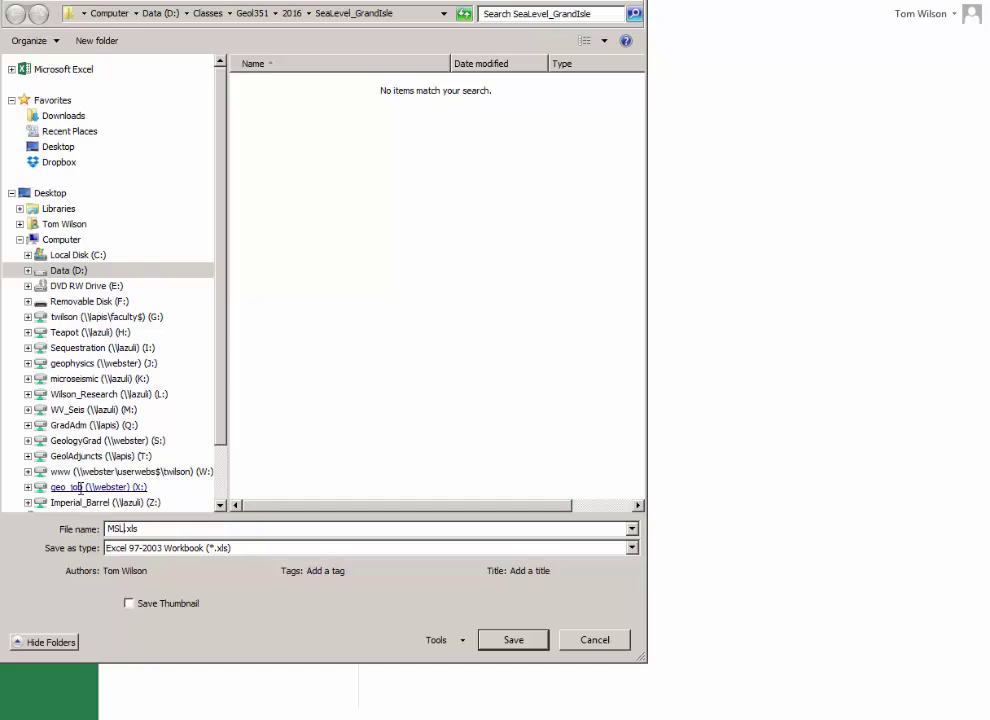
pyautogui.write('ndIsle')
pyautogui.write('_4Class')
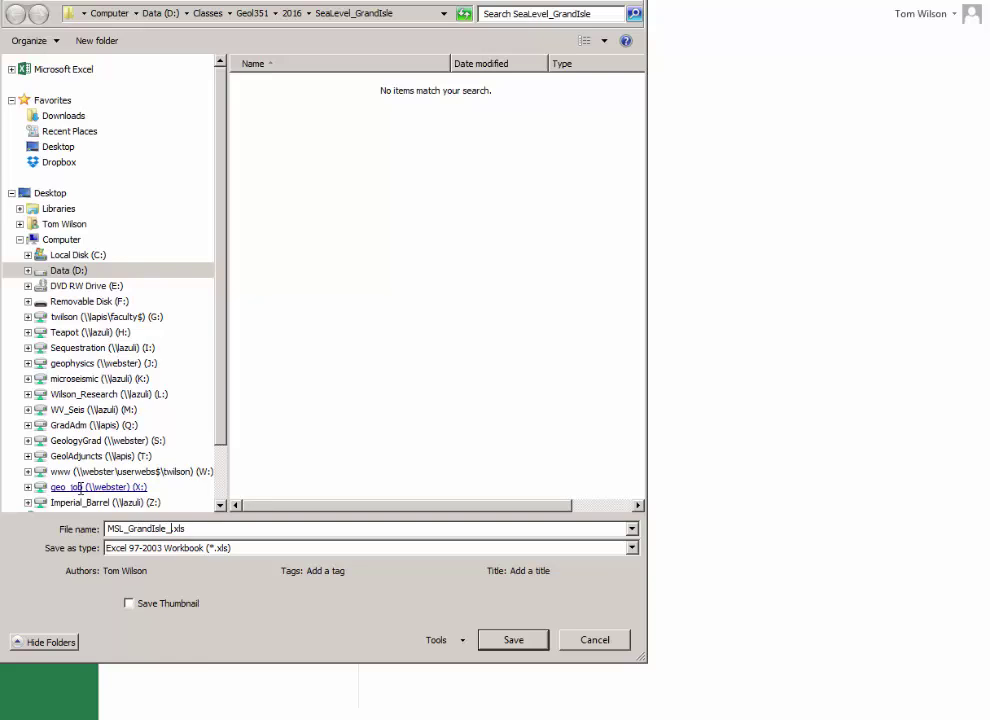